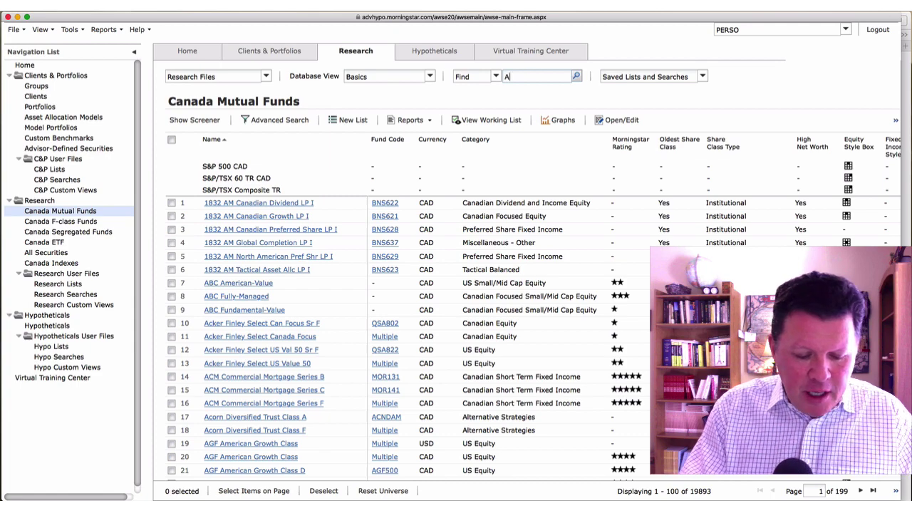
- Search Canada Mutual Funds for AGF and browse all three pages of matching funds
{"action": "key", "text": "Return"}
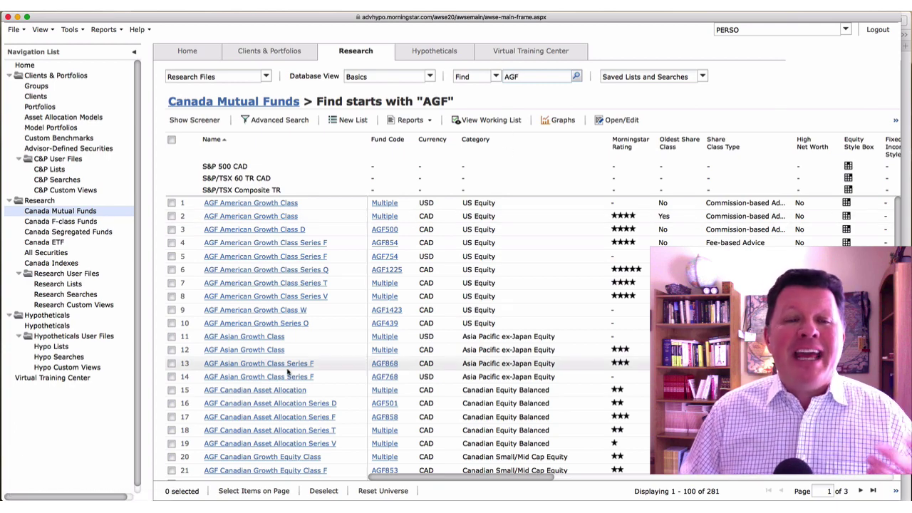
{"action": "scroll", "coordinate": [289, 369], "scroll_direction": "down", "scroll_amount": 10}
{"action": "scroll", "coordinate": [290, 370], "scroll_direction": "down", "scroll_amount": 1}
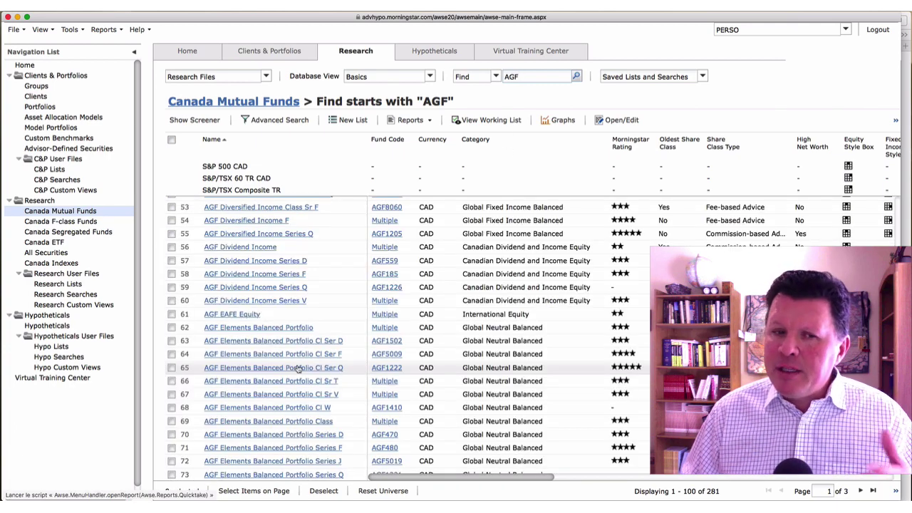
{"action": "scroll", "coordinate": [302, 371], "scroll_direction": "down", "scroll_amount": 5}
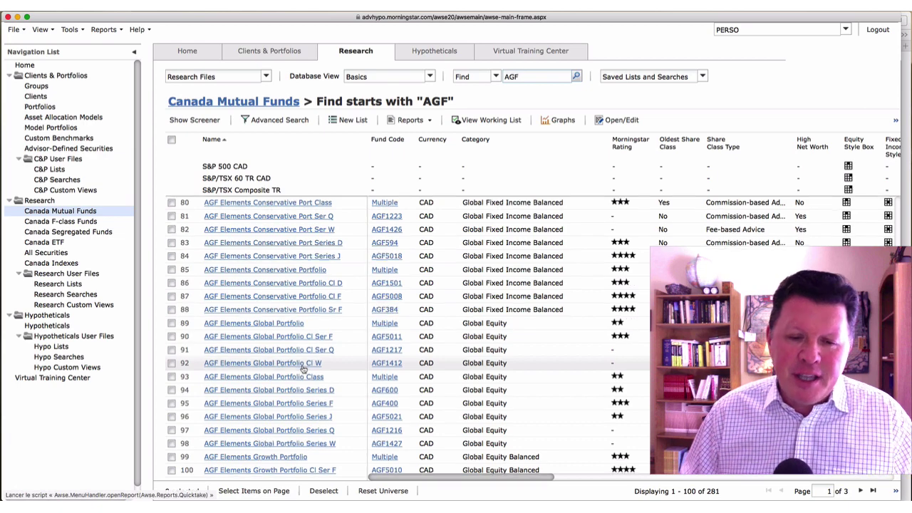
{"action": "scroll", "coordinate": [305, 368], "scroll_direction": "up", "scroll_amount": 15}
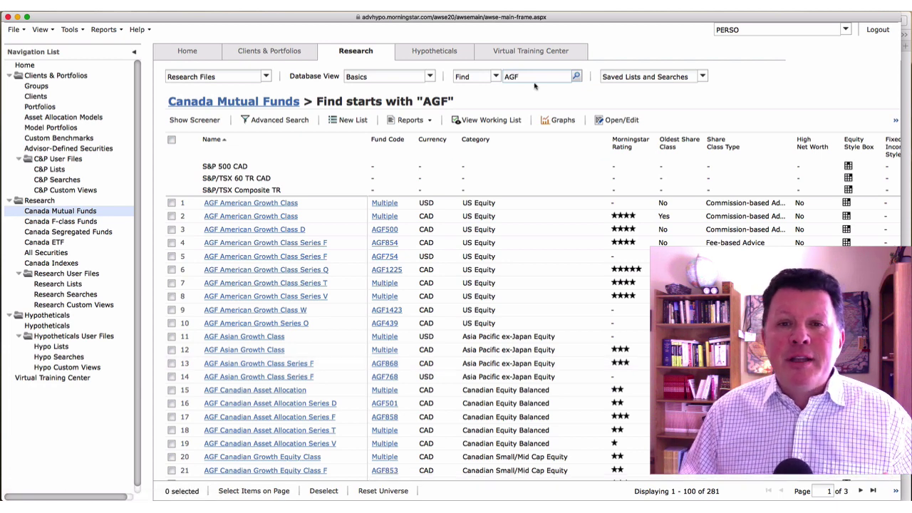
{"action": "left_click", "coordinate": [862, 492]}
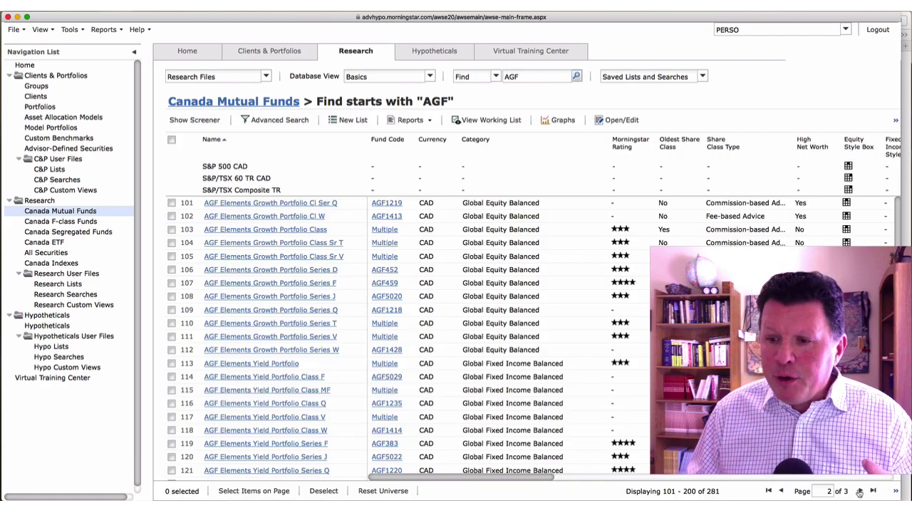
{"action": "left_click", "coordinate": [860, 493]}
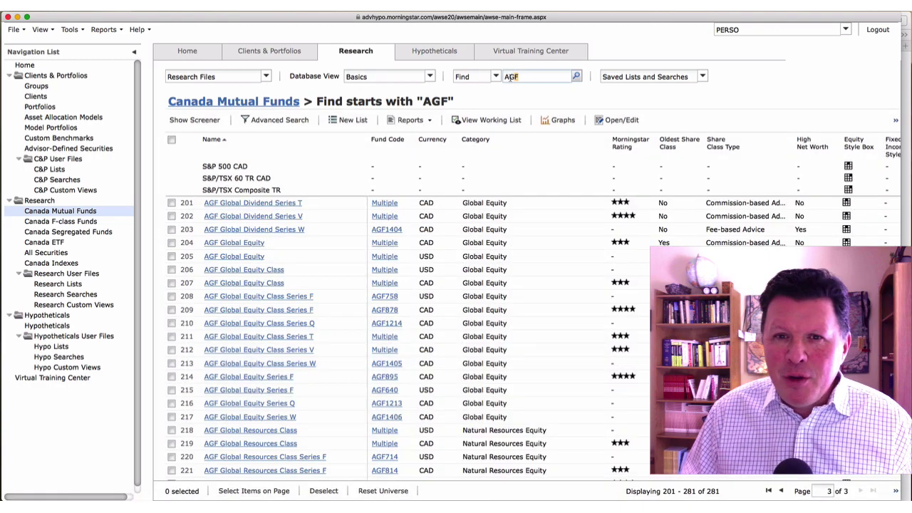
- Search for FIDELITY within the AGF results, and reset the search to the full Canada Mutual Funds universe
{"action": "double_click", "coordinate": [512, 77]}
{"action": "type", "text": "FIDELITY"}
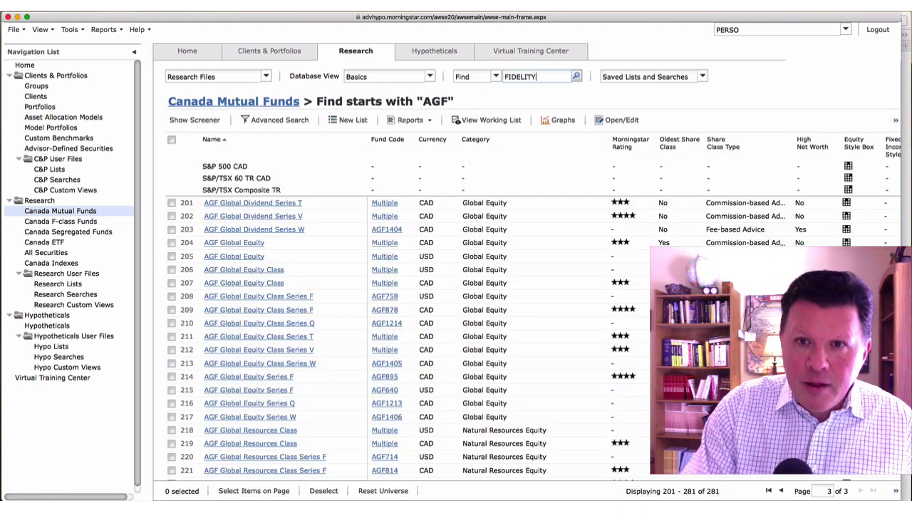
{"action": "key", "text": "Return"}
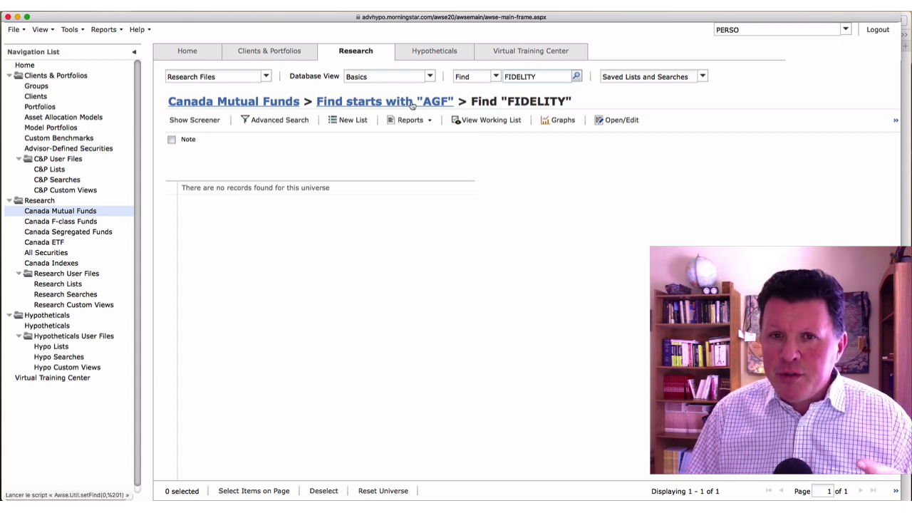
{"action": "left_click", "coordinate": [257, 103]}
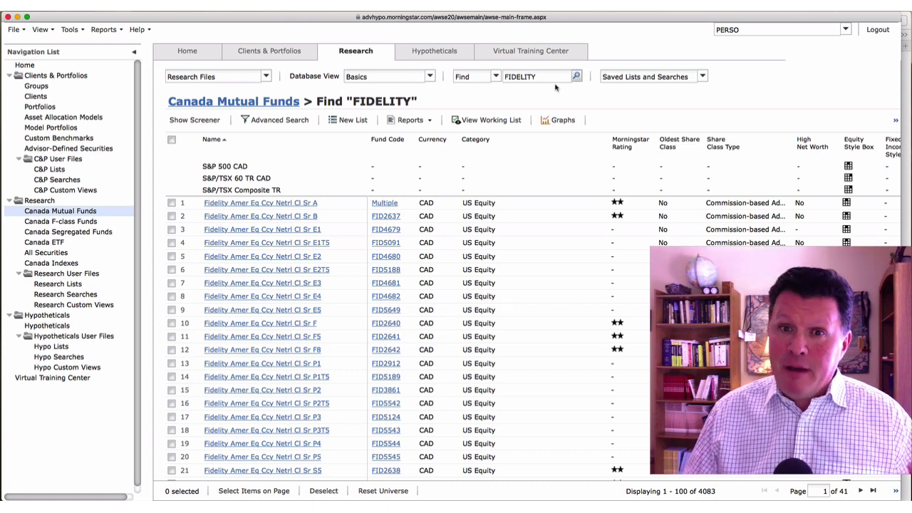
- Search for AGF within the Fidelity results, and go back to the full Canada Mutual Funds list
{"action": "left_click_drag", "start_coordinate": [545, 76], "coordinate": [472, 80]}
{"action": "type", "text": "AGF"}
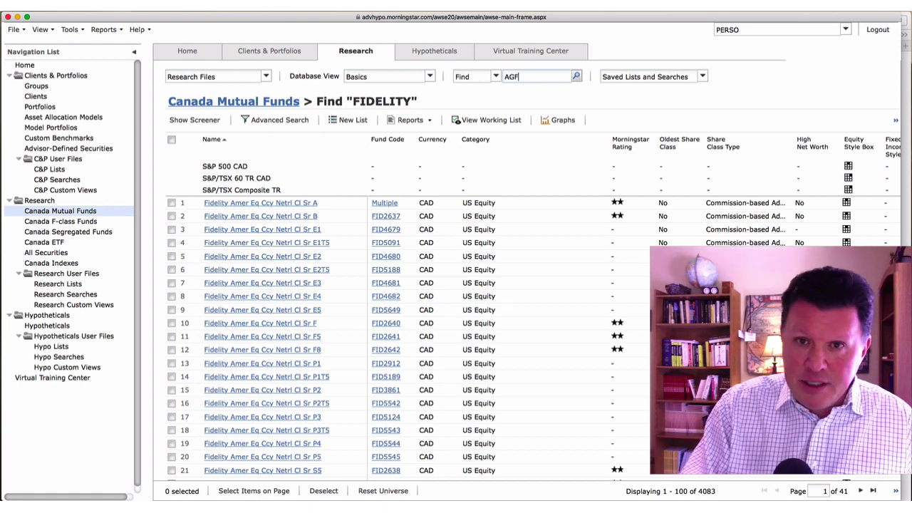
{"action": "key", "text": "Return"}
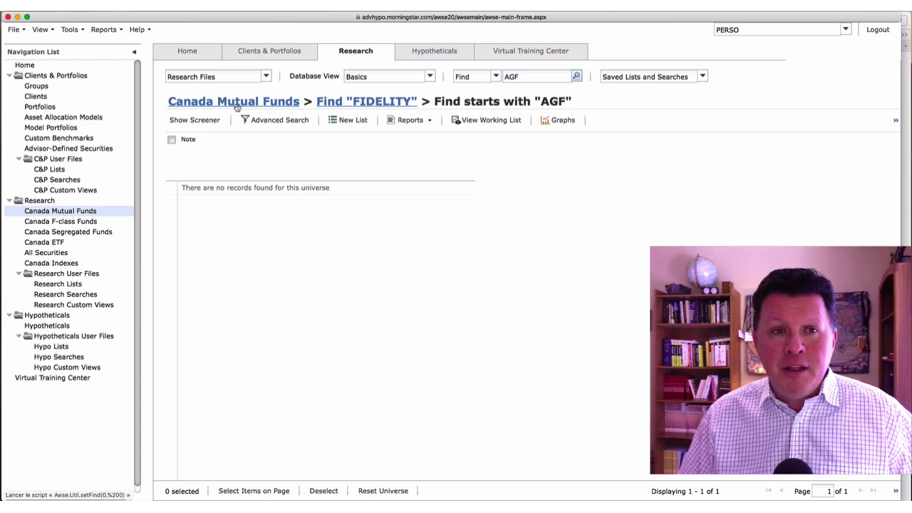
{"action": "left_click", "coordinate": [237, 105]}
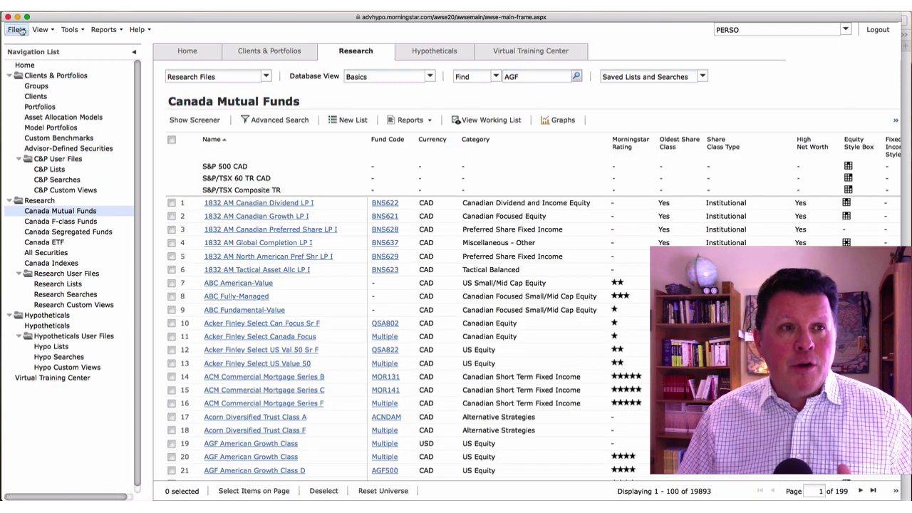
- Set Search Auto Reset to Yes in the Spreadsheet Views preferences, save the preferences and close them
{"action": "left_click", "coordinate": [17, 30]}
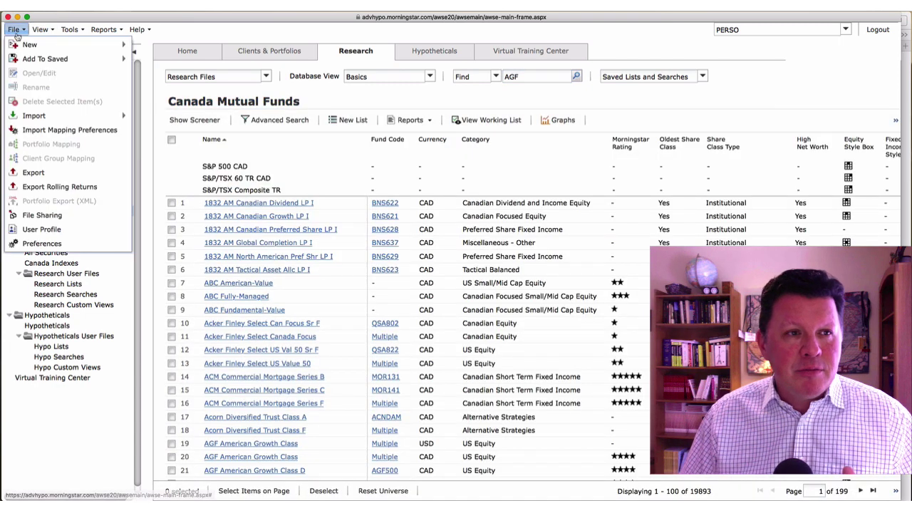
{"action": "left_click", "coordinate": [41, 244]}
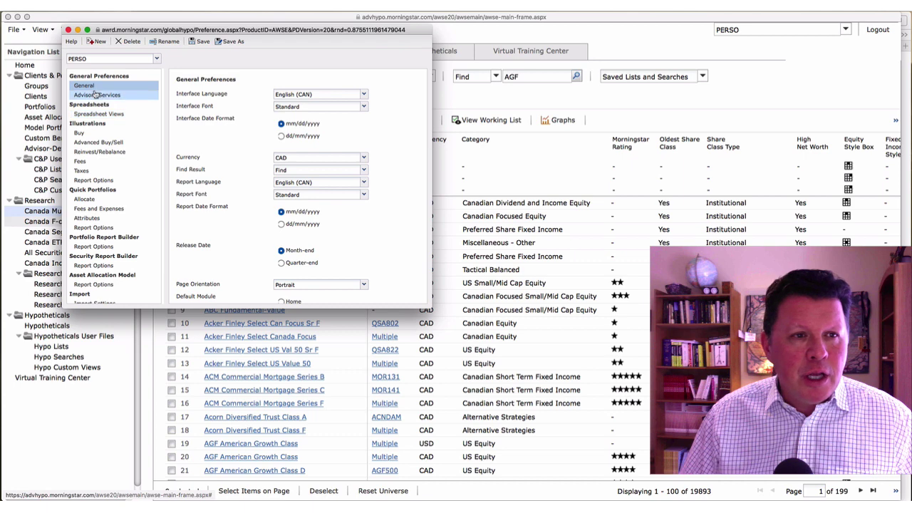
{"action": "left_click", "coordinate": [96, 95]}
{"action": "left_click", "coordinate": [135, 114]}
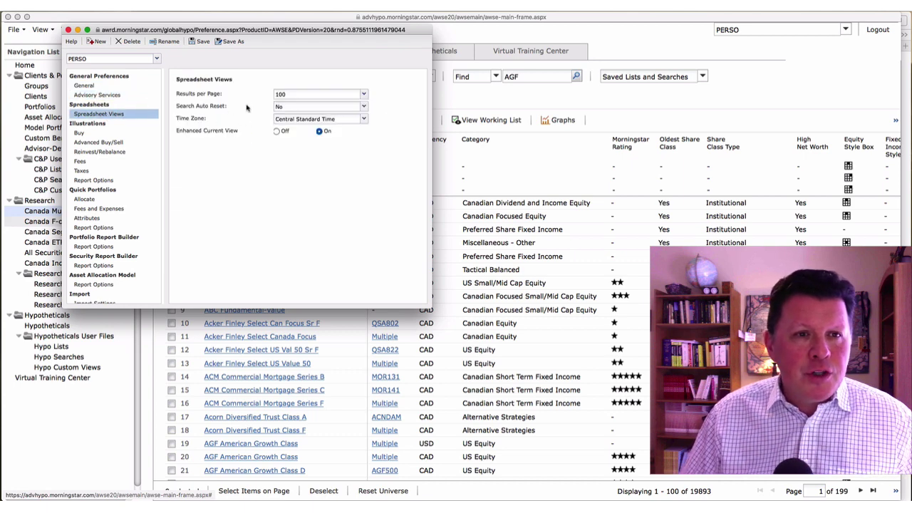
{"action": "left_click", "coordinate": [363, 107]}
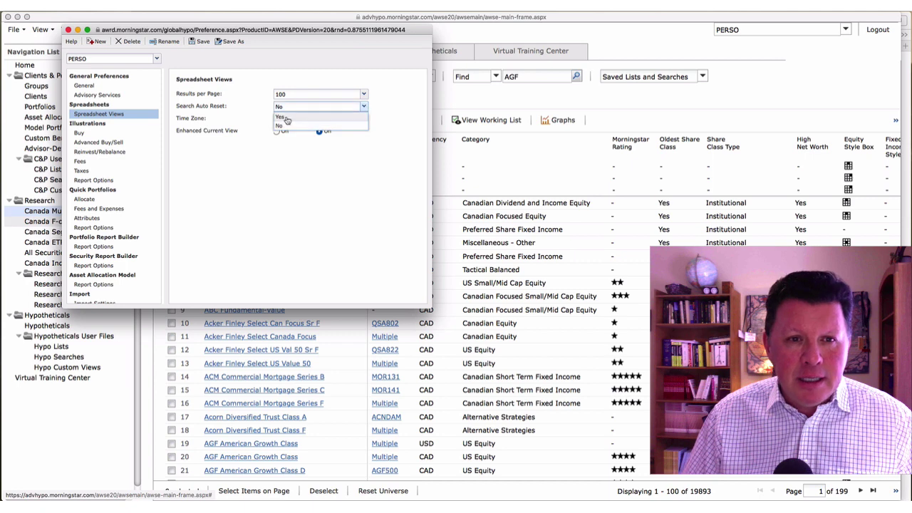
{"action": "left_click", "coordinate": [287, 122]}
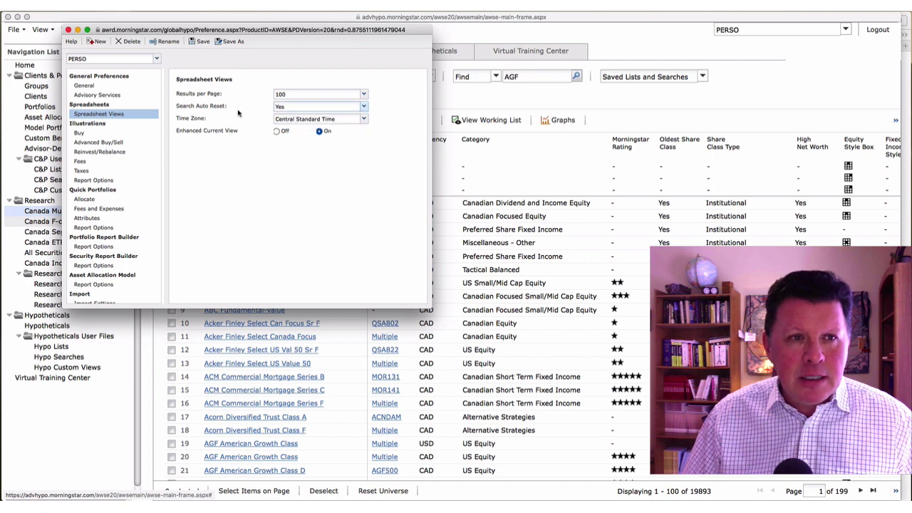
{"action": "left_click", "coordinate": [199, 43]}
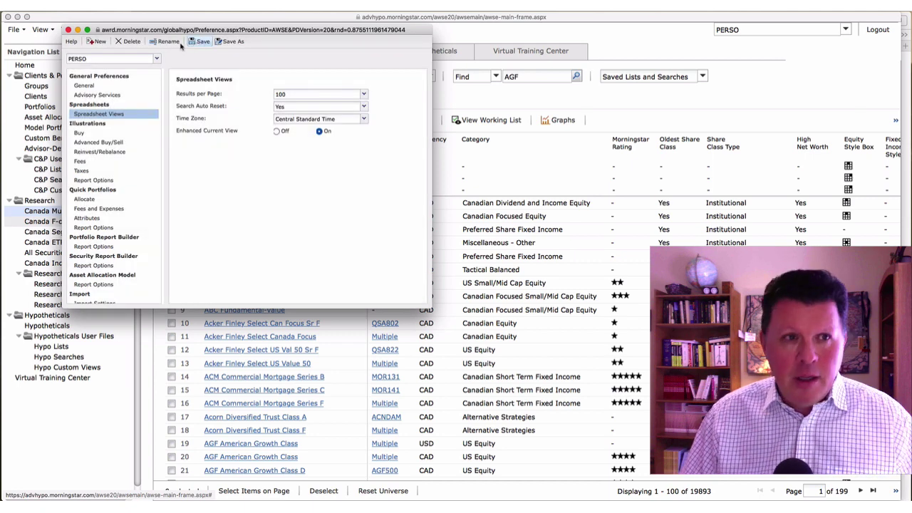
{"action": "left_click", "coordinate": [72, 42]}
{"action": "left_click", "coordinate": [68, 29]}
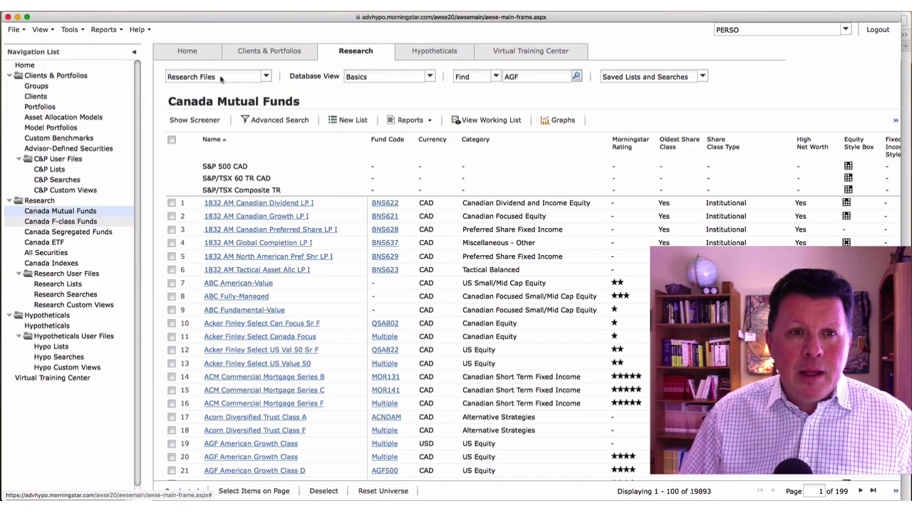
- Search the fund list for AGF, followed directly by a search for FIDELITY
{"action": "left_click", "coordinate": [577, 79]}
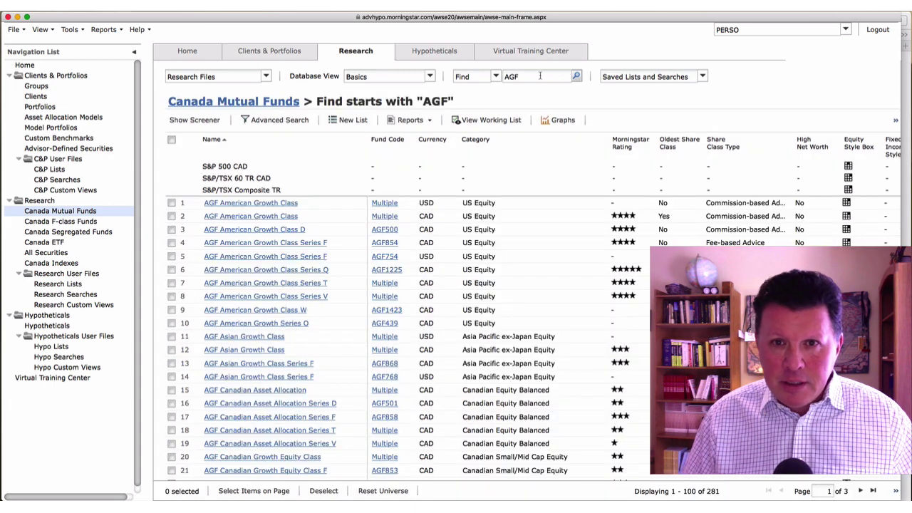
{"action": "left_click_drag", "start_coordinate": [540, 77], "coordinate": [475, 77]}
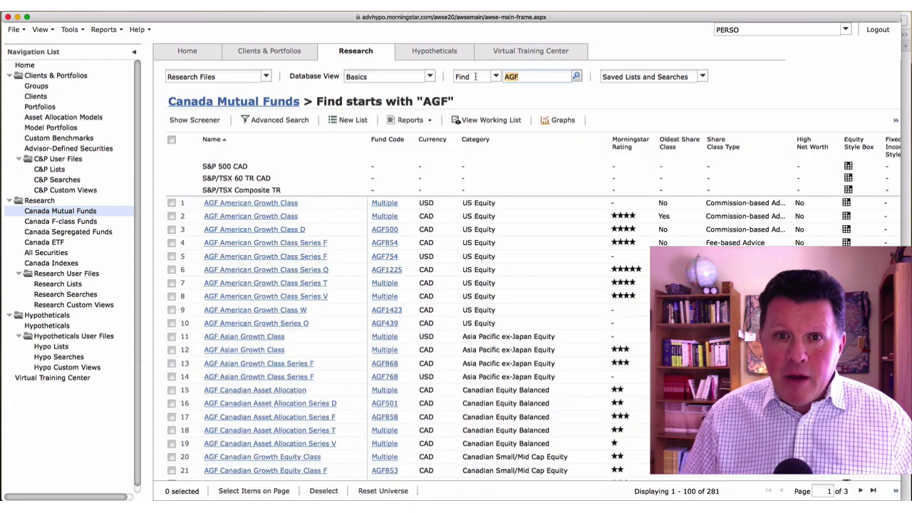
{"action": "type", "text": "FIDL"}
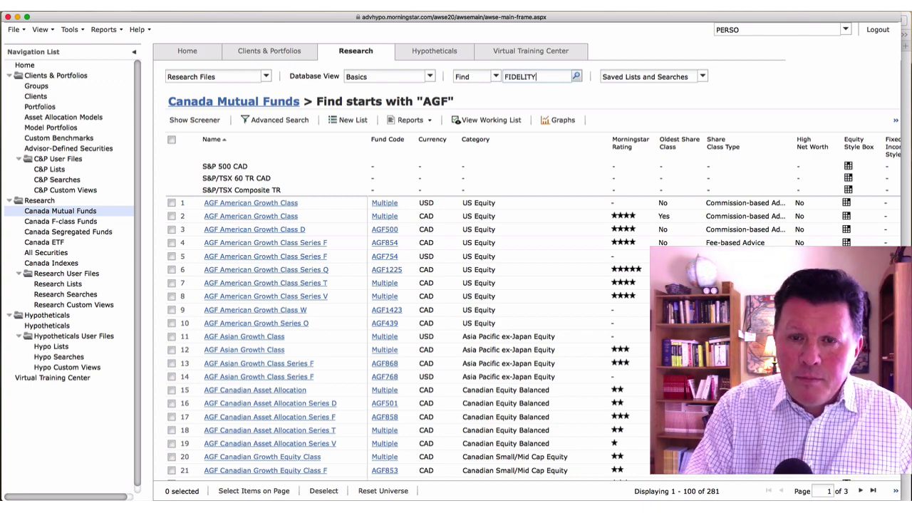
{"action": "type", "text": "LITY"}
{"action": "key", "text": "Return"}
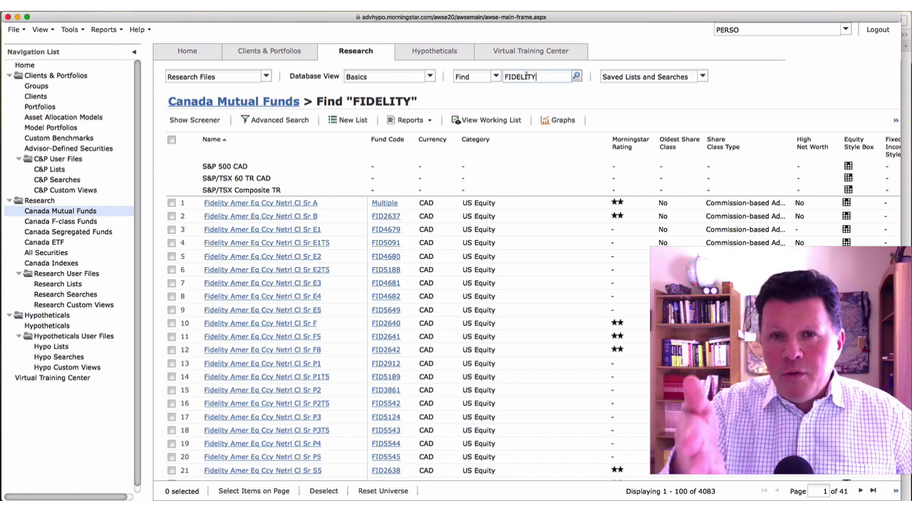
- Search the mutual funds by the fund code FID281
{"action": "key", "text": "BackSpace"}
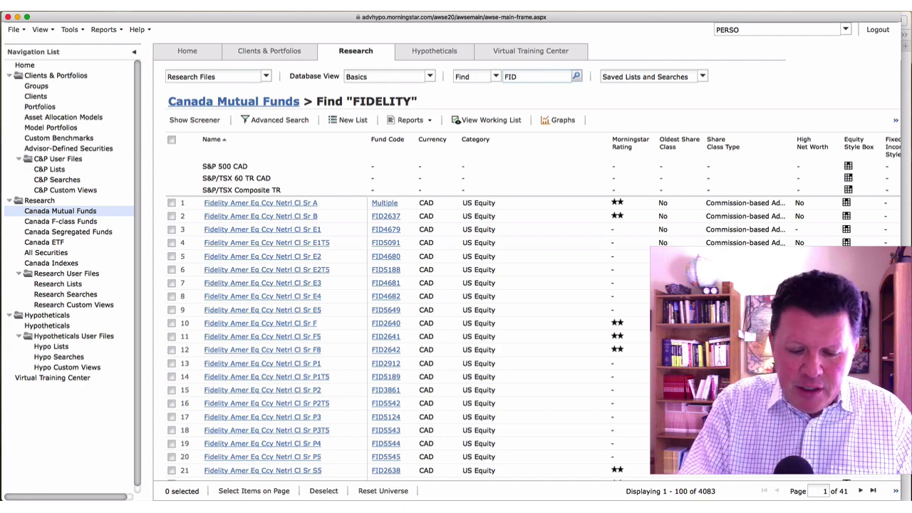
{"action": "type", "text": "281"}
{"action": "key", "text": "Return"}
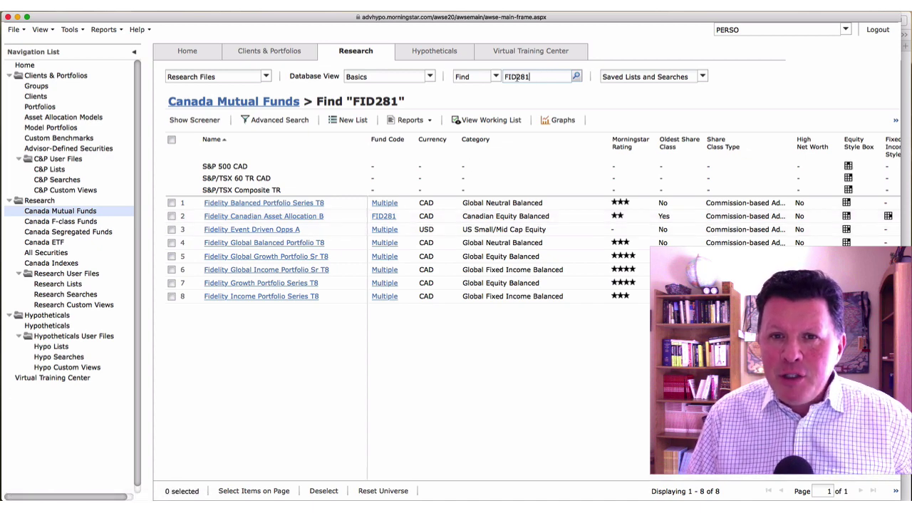
- Inspect the multiple fund codes of Fidelity Balanced Portfolio Series T8 and Fidelity Income Portfolio Series T8
{"action": "left_click", "coordinate": [385, 203]}
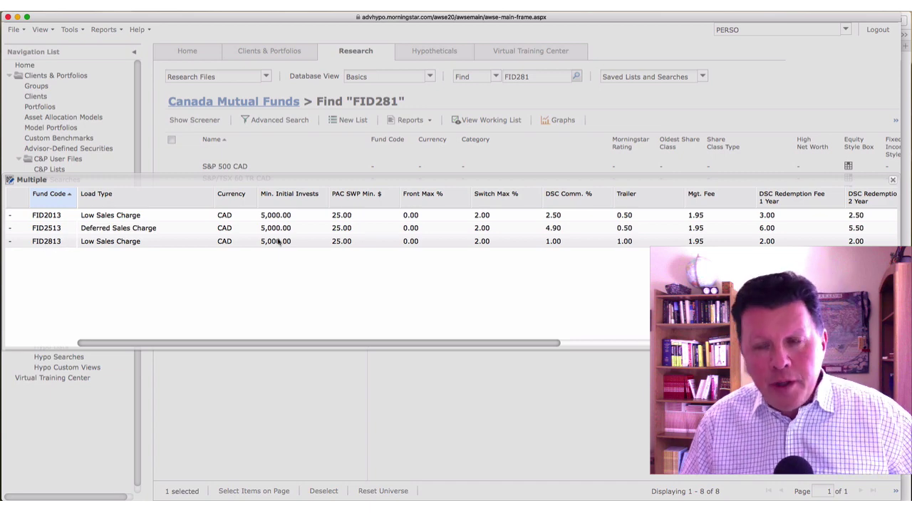
{"action": "left_click", "coordinate": [893, 179]}
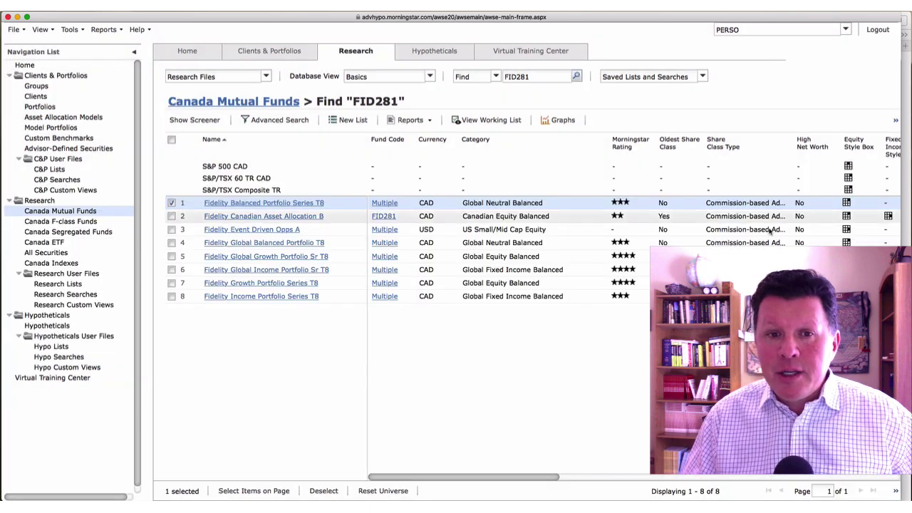
{"action": "left_click", "coordinate": [385, 297]}
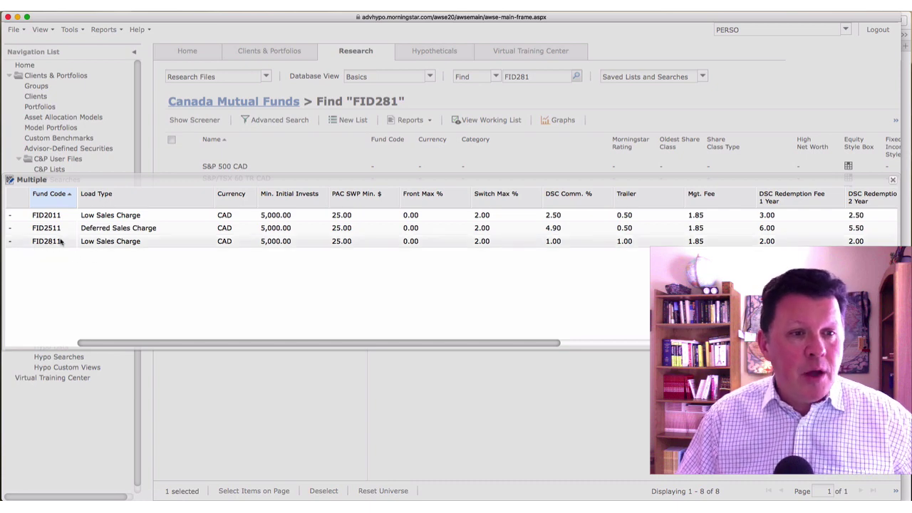
{"action": "left_click", "coordinate": [892, 180]}
- Browse the full Canada Mutual Funds list for an AGF fund code, and rerun the FID281 search
{"action": "left_click_drag", "start_coordinate": [530, 76], "coordinate": [499, 76]}
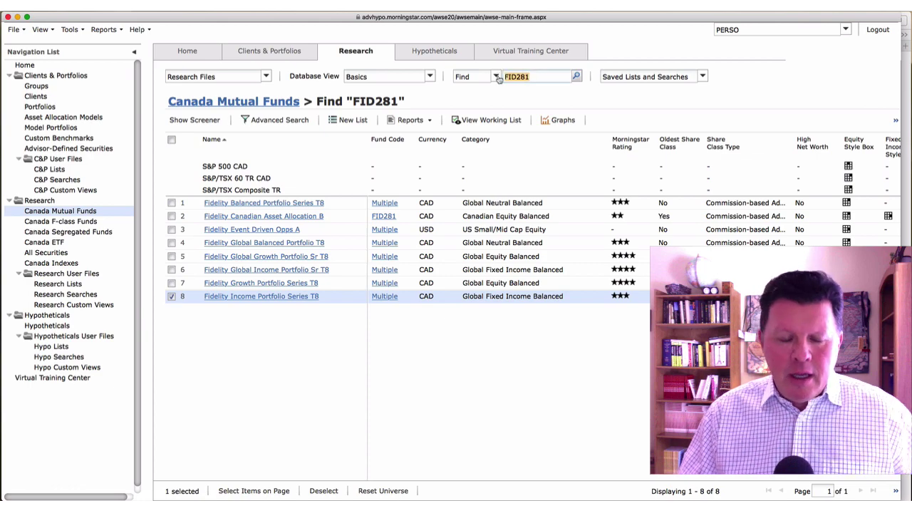
{"action": "left_click", "coordinate": [260, 103]}
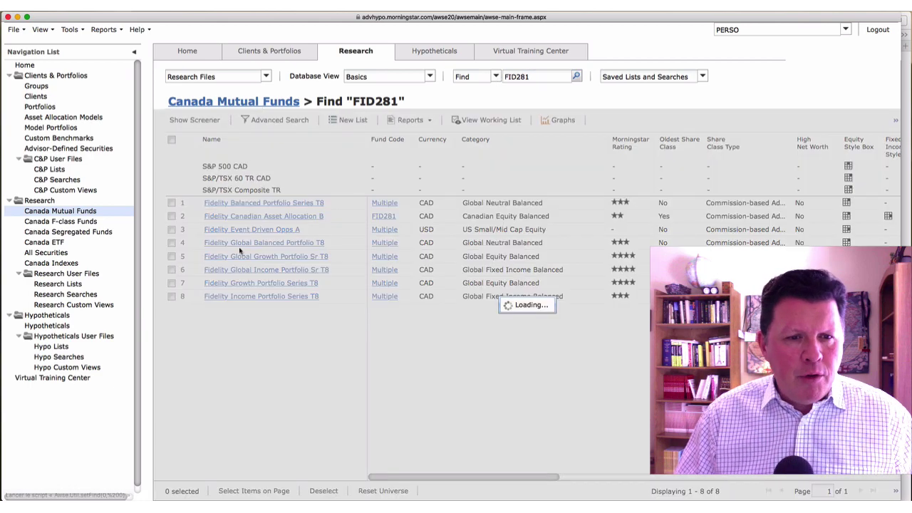
{"action": "scroll", "coordinate": [358, 375], "scroll_direction": "down", "scroll_amount": 5}
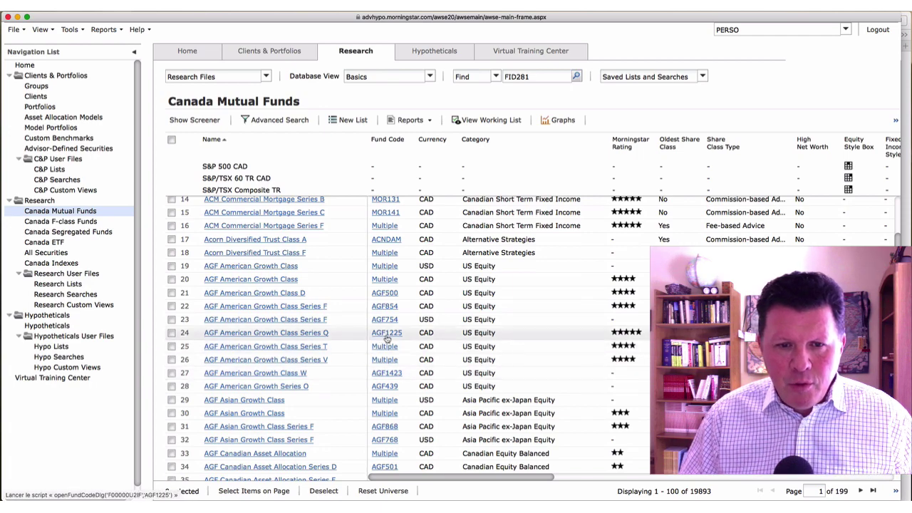
{"action": "left_click", "coordinate": [577, 76]}
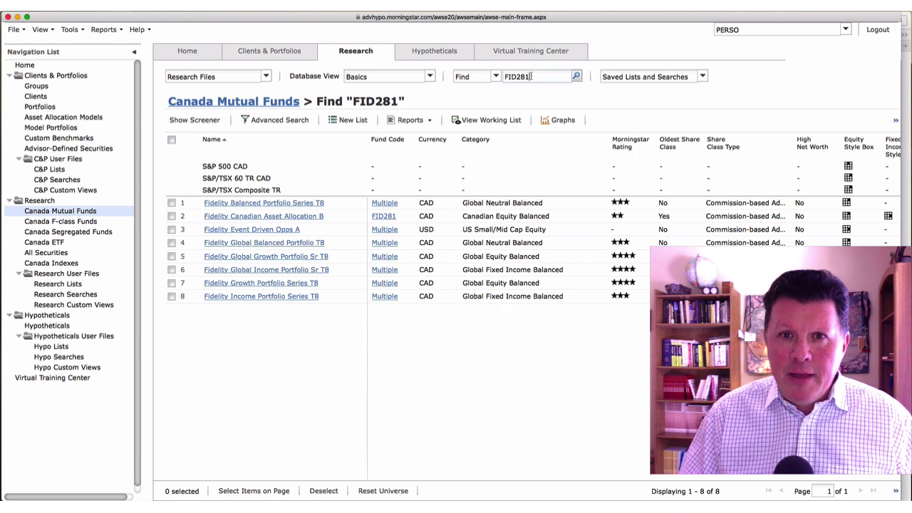
- Search the mutual funds by the fund code AGF1225
{"action": "left_click_drag", "start_coordinate": [531, 77], "coordinate": [479, 80]}
{"action": "type", "text": "AGF1225"}
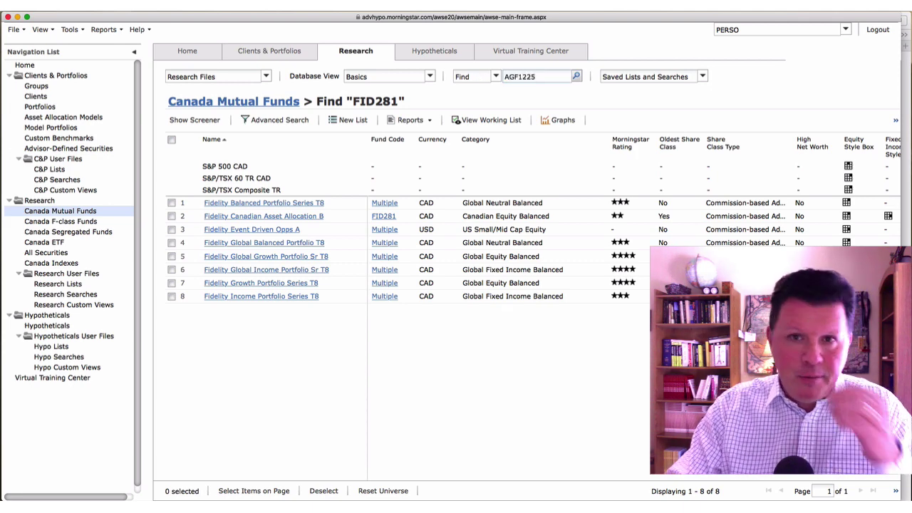
{"action": "key", "text": "Return"}
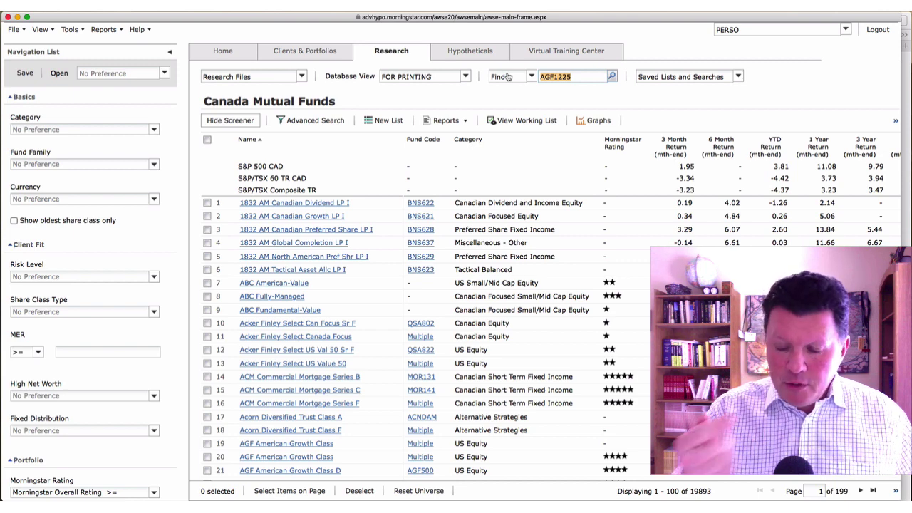
- Search the Canada Mutual Funds by the partial name FID NORTH
{"action": "key", "text": "BackSpace"}
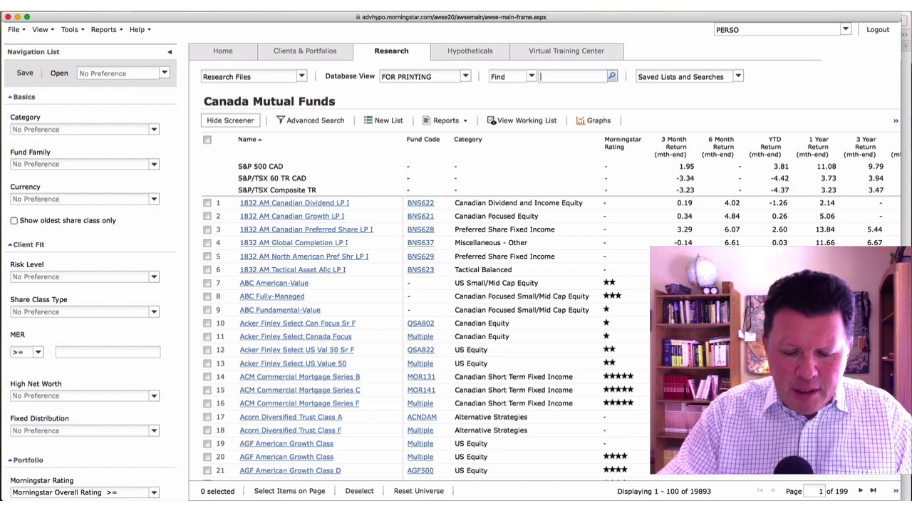
{"action": "type", "text": "FID "}
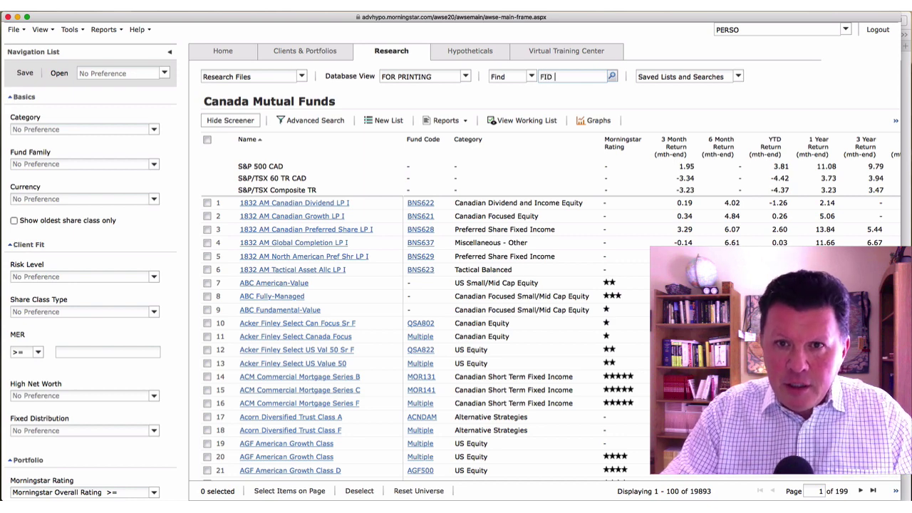
{"action": "type", "text": "NORTH"}
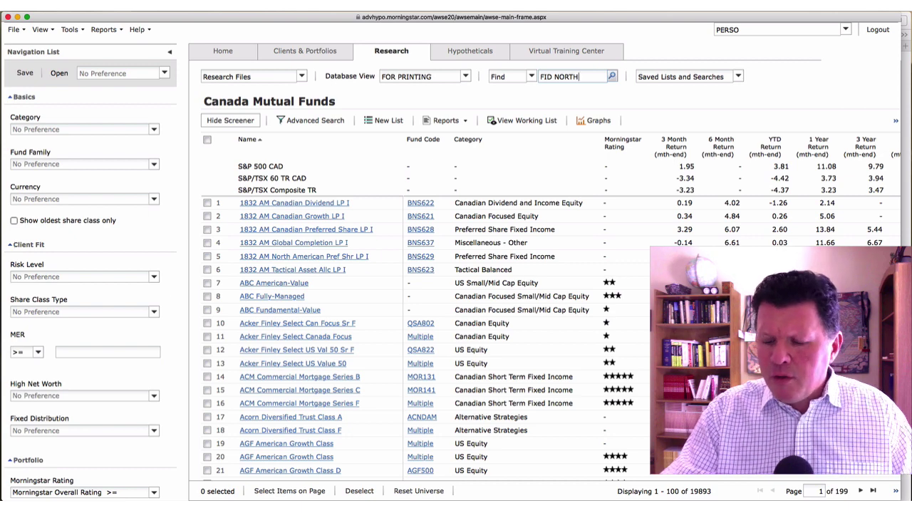
{"action": "key", "text": "Return"}
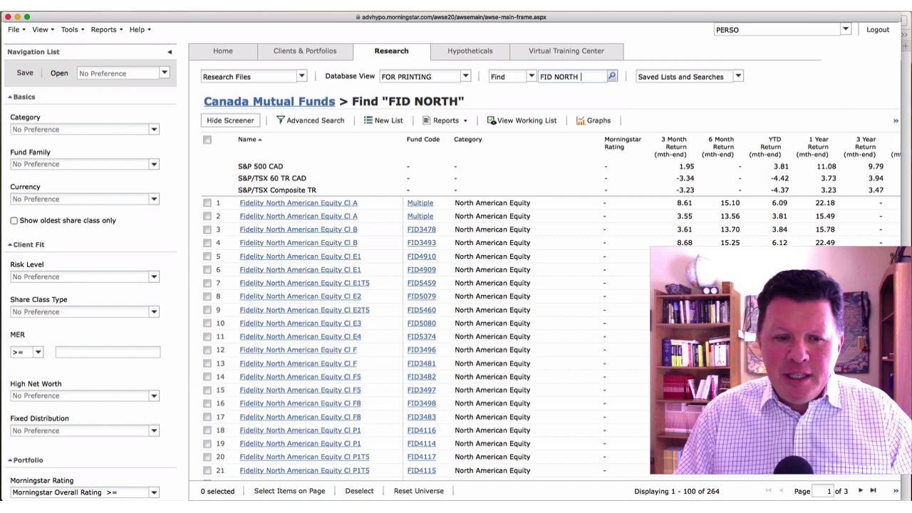
- Narrow the fund search progressively by extending the term to FID NORTH AM EQ E1
{"action": "type", "text": "AM"}
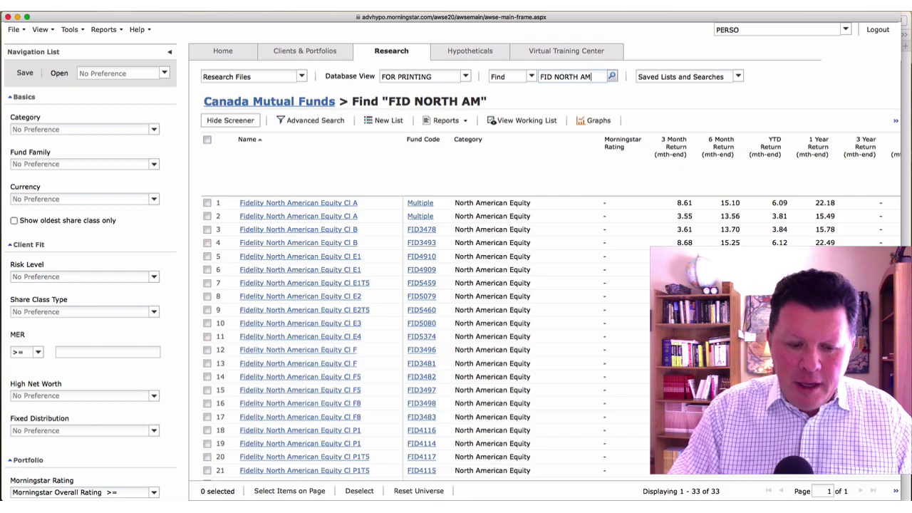
{"action": "type", "text": " EQ"}
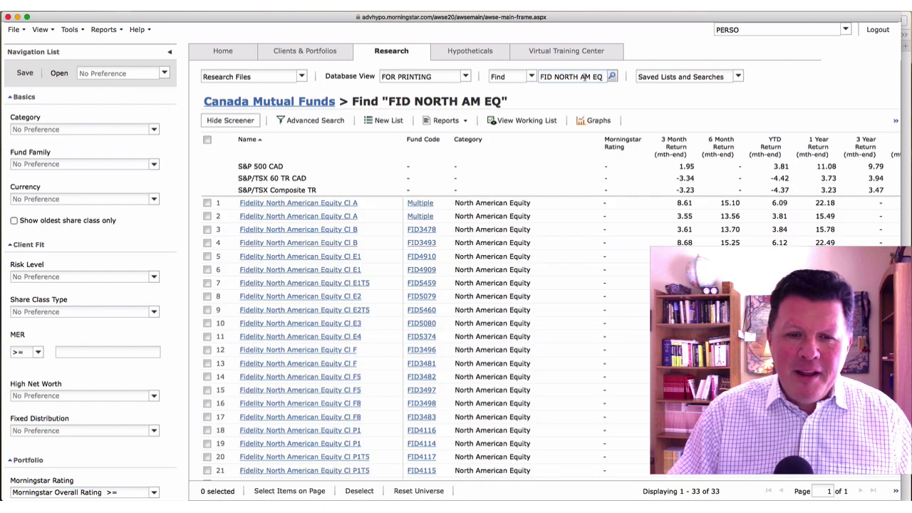
{"action": "type", "text": " E1"}
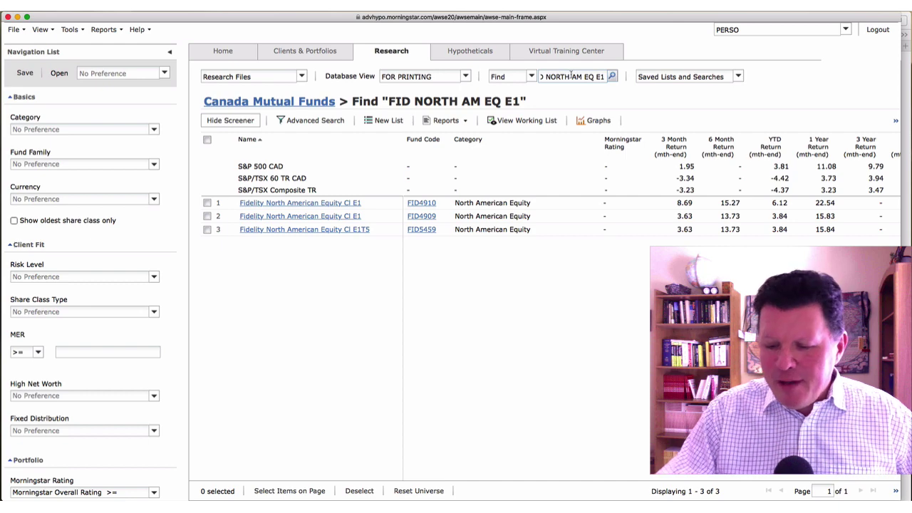
- Replace the whole search term with SOCIAL and search the mutual funds by that keyword
{"action": "left_click", "coordinate": [573, 76]}
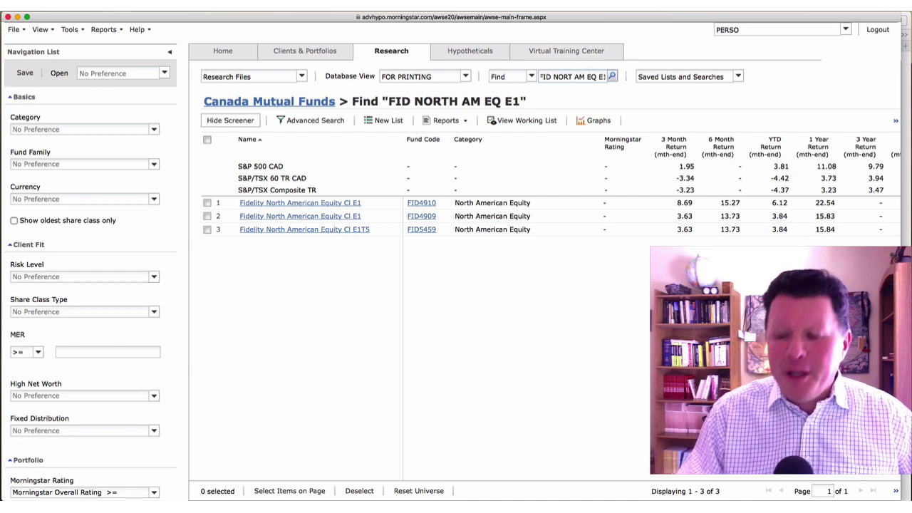
{"action": "key", "text": "Right"}
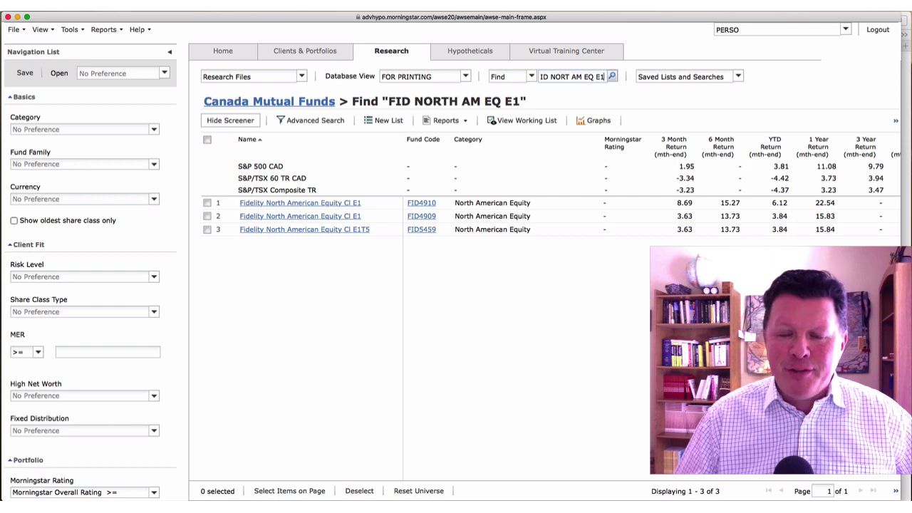
{"action": "key", "text": "BackSpace"}
{"action": "key", "text": "BackSpace"}
{"action": "key", "text": "BackSpace"}
{"action": "key", "text": "BackSpace"}
{"action": "key", "text": "BackSpace"}
{"action": "key", "text": "BackSpace"}
{"action": "key", "text": "BackSpace"}
{"action": "key", "text": "BackSpace"}
{"action": "key", "text": "BackSpace"}
{"action": "key", "text": "BackSpace"}
{"action": "key", "text": "BackSpace"}
{"action": "key", "text": "BackSpace"}
{"action": "key", "text": "BackSpace"}
{"action": "key", "text": "BackSpace"}
{"action": "key", "text": "BackSpace"}
{"action": "key", "text": "BackSpace"}
{"action": "key", "text": "BackSpace"}
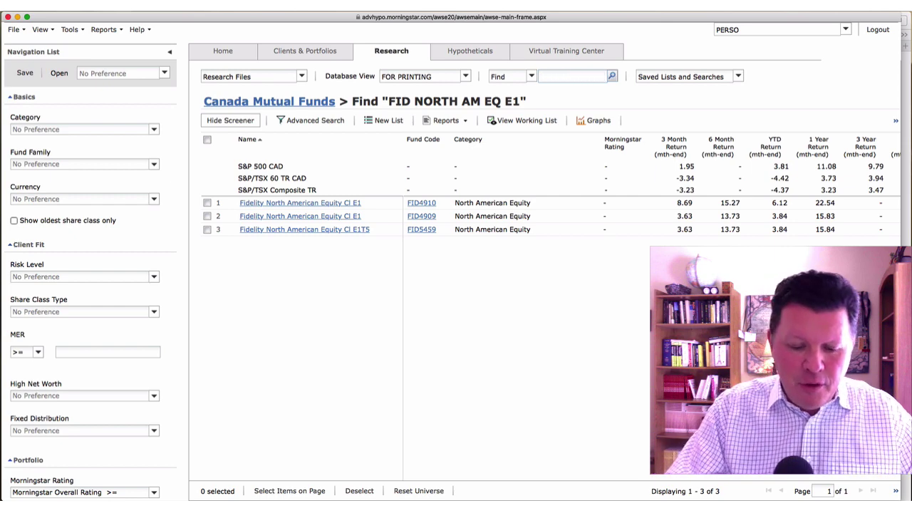
{"action": "type", "text": "SOCIAL"}
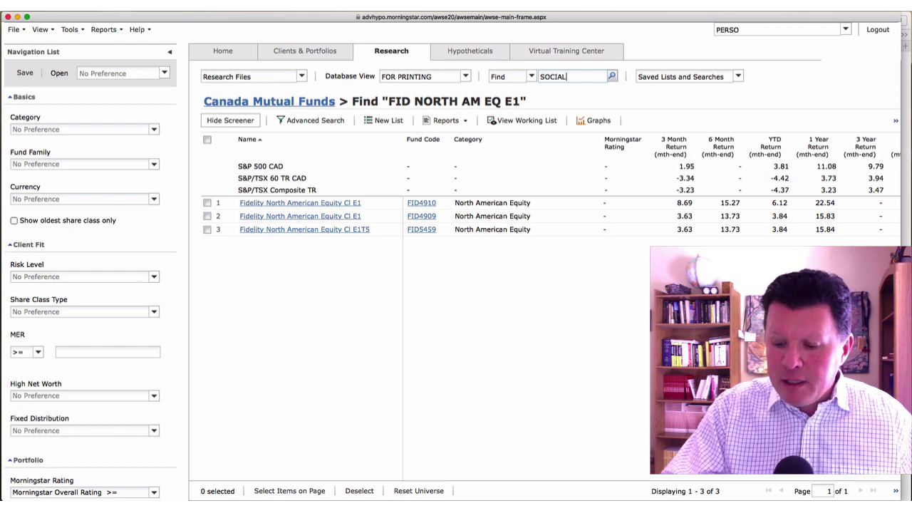
{"action": "key", "text": "Return"}
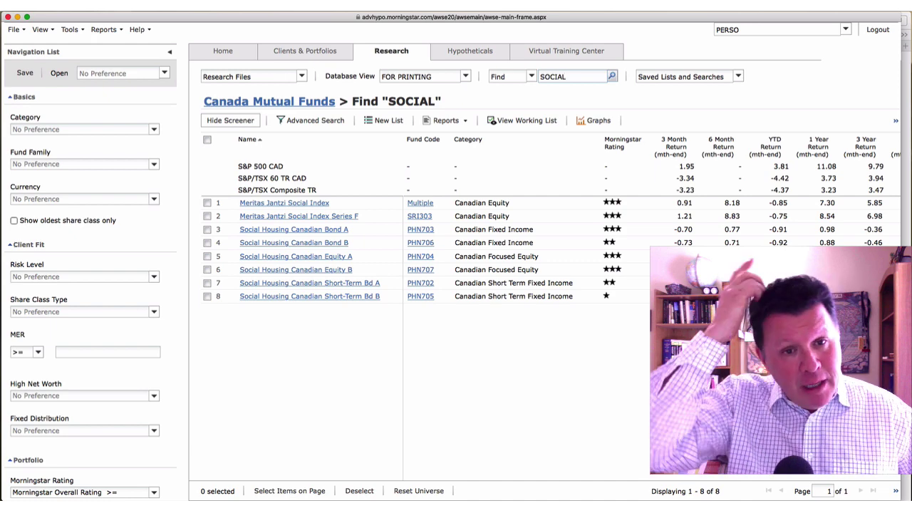
- Search the mutual funds by the keyword ENVIRONMENT instead
{"action": "key", "text": "BackSpace"}
{"action": "key", "text": "BackSpace"}
{"action": "key", "text": "BackSpace"}
{"action": "key", "text": "BackSpace"}
{"action": "key", "text": "BackSpace"}
{"action": "key", "text": "BackSpace"}
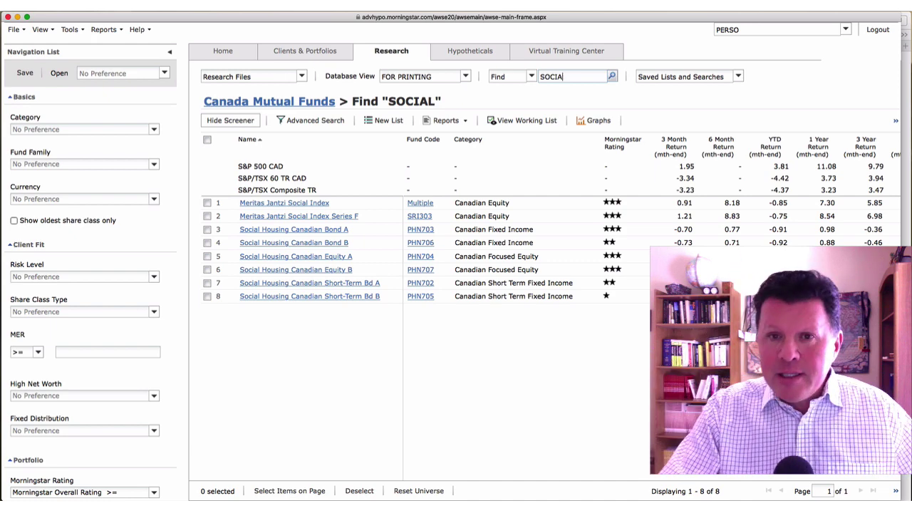
{"action": "type", "text": "E"}
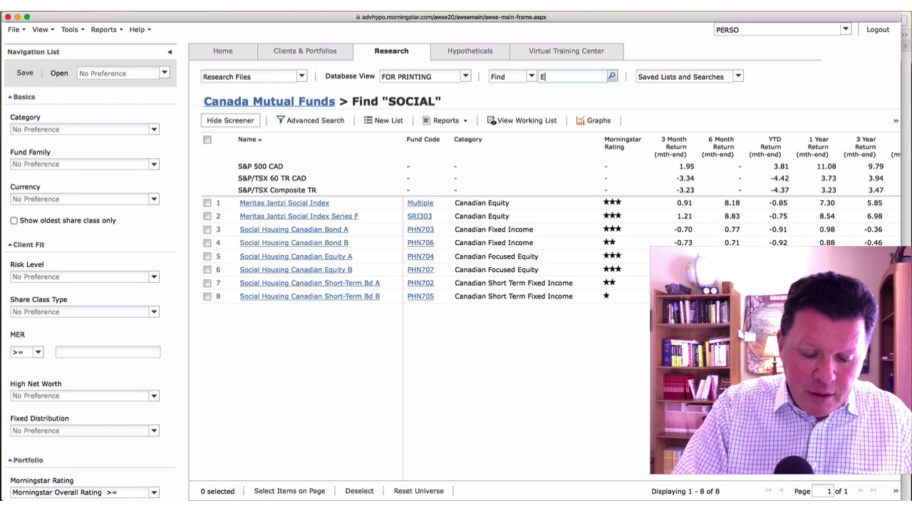
{"action": "type", "text": "NVIRONME"}
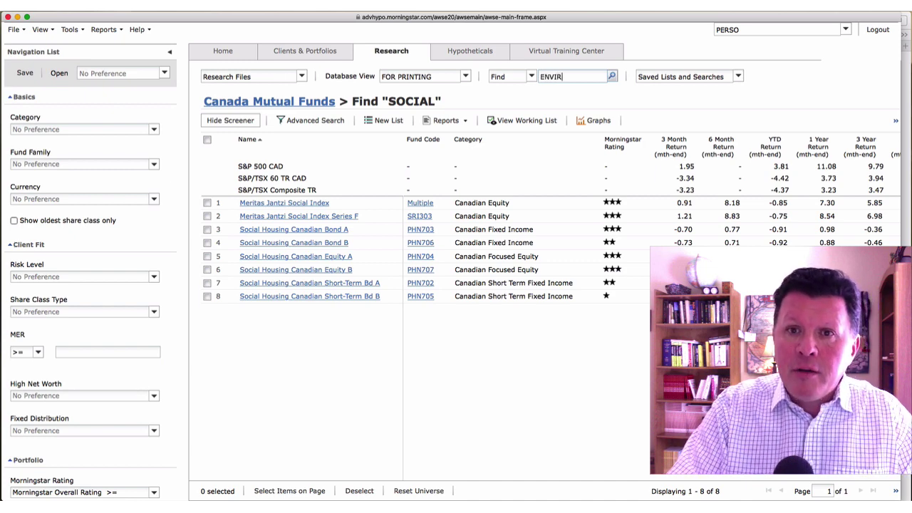
{"action": "type", "text": "NT"}
{"action": "key", "text": "Return"}
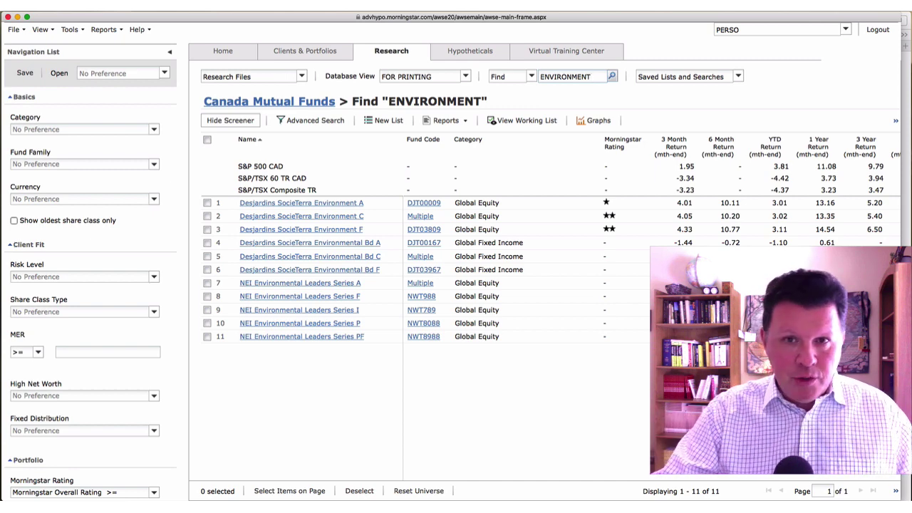
- Clear the search term and return to the full Canada Mutual Funds list
{"action": "key", "text": "BackSpace"}
{"action": "key", "text": "BackSpace"}
{"action": "key", "text": "BackSpace"}
{"action": "key", "text": "BackSpace"}
{"action": "key", "text": "BackSpace"}
{"action": "key", "text": "BackSpace"}
{"action": "key", "text": "BackSpace"}
{"action": "key", "text": "BackSpace"}
{"action": "key", "text": "BackSpace"}
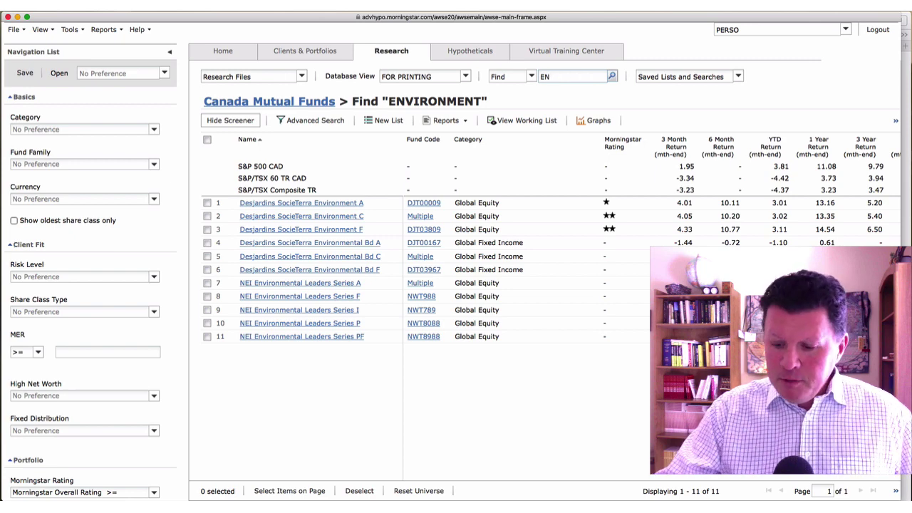
{"action": "key", "text": "BackSpace"}
{"action": "key", "text": "BackSpace"}
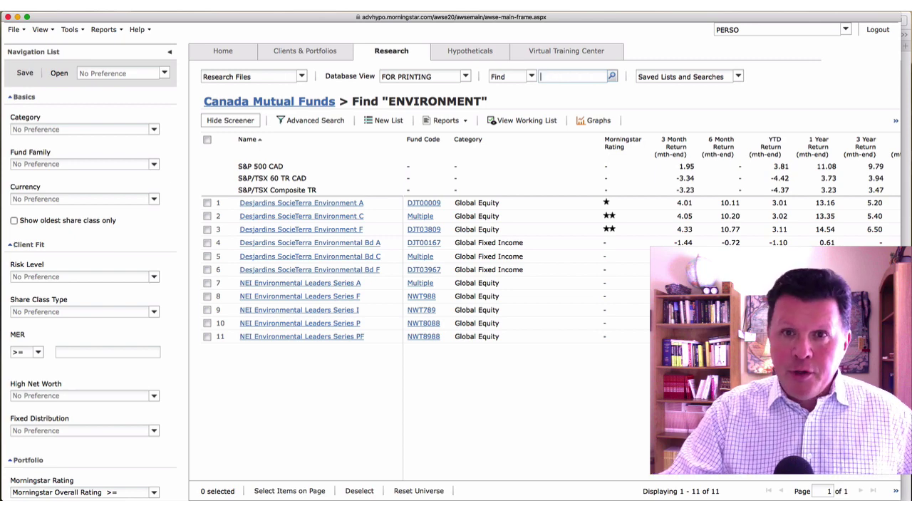
{"action": "left_click", "coordinate": [307, 105]}
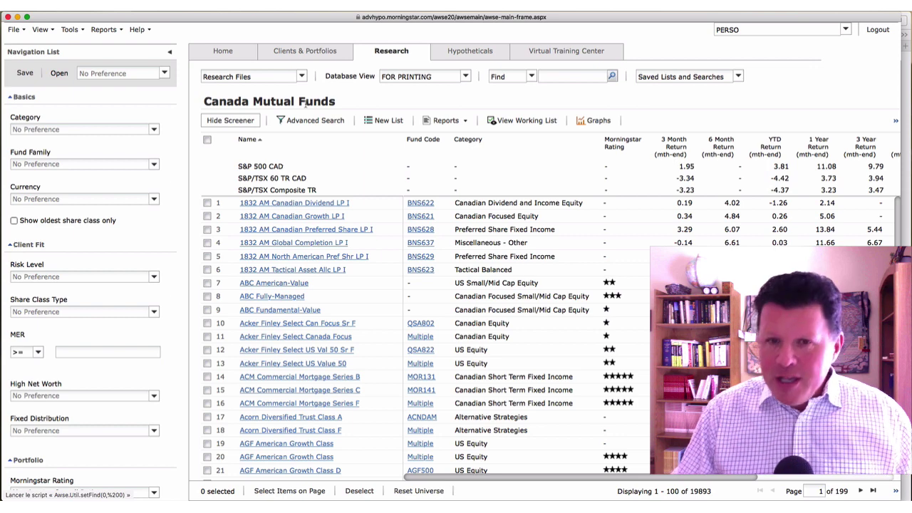
- Search the mutual funds by the fund code NCE717
{"action": "left_click", "coordinate": [545, 79]}
{"action": "type", "text": "N"}
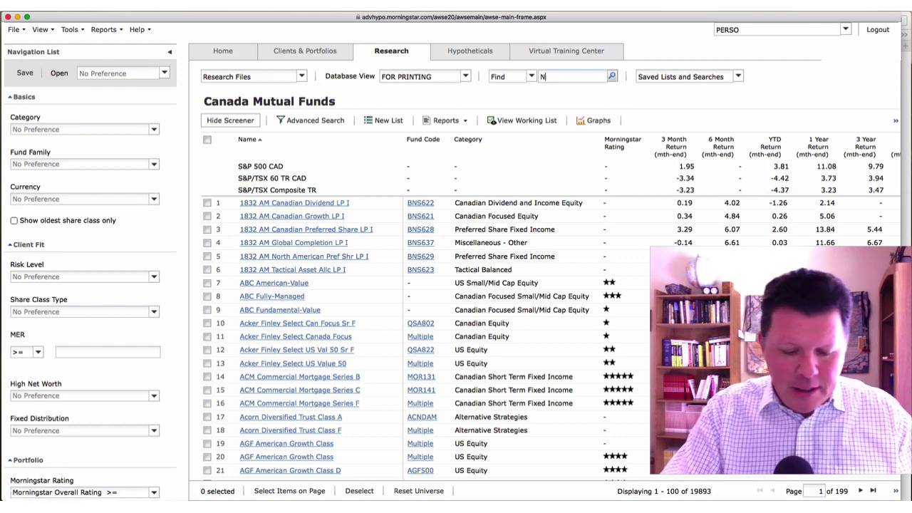
{"action": "type", "text": "CE717"}
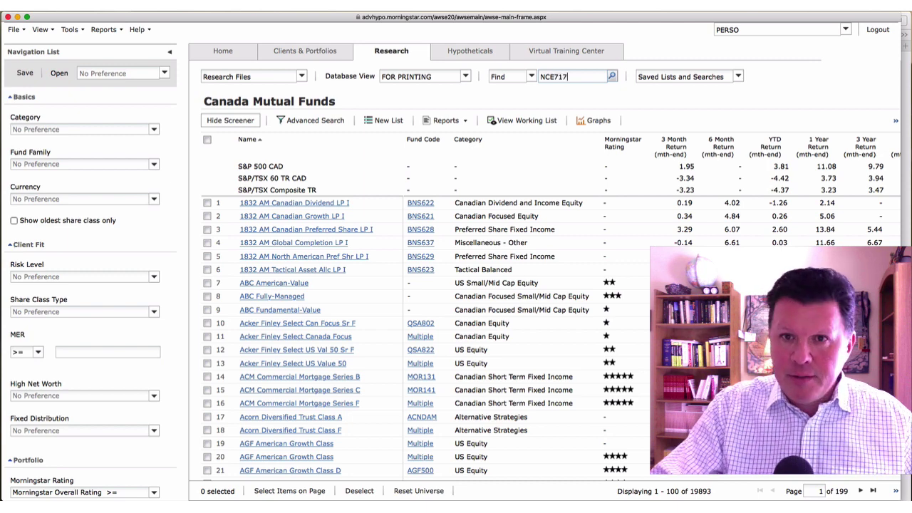
{"action": "key", "text": "Return"}
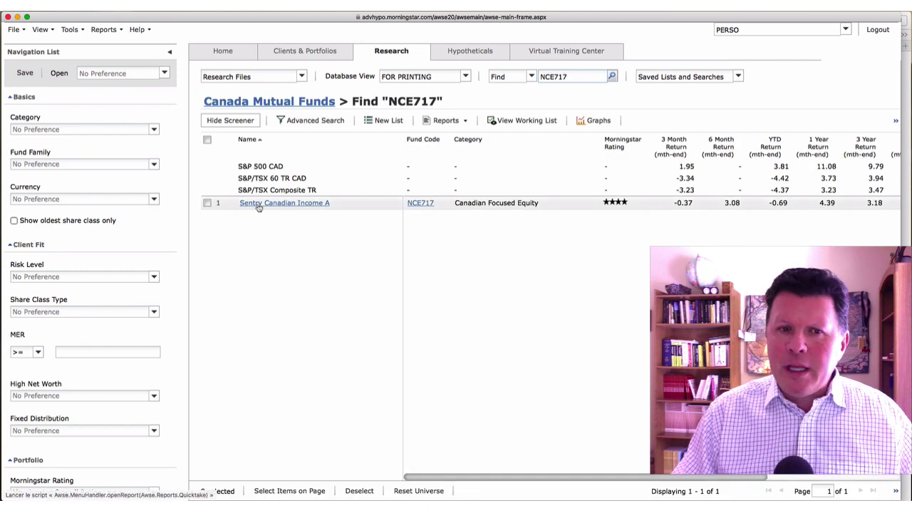
- Check the actions available for Sentry Canadian Income A, including adding to the working list, and try to view the working list
{"action": "right_click", "coordinate": [259, 207]}
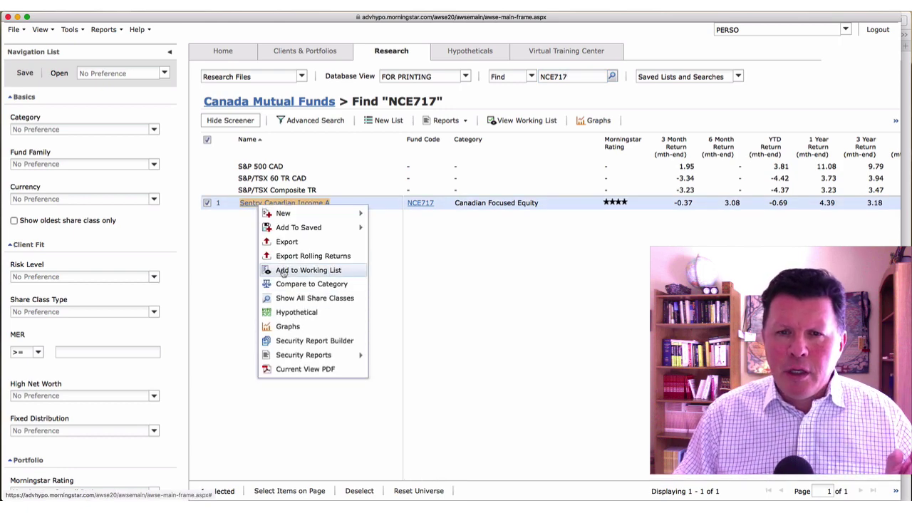
{"action": "left_click", "coordinate": [209, 140]}
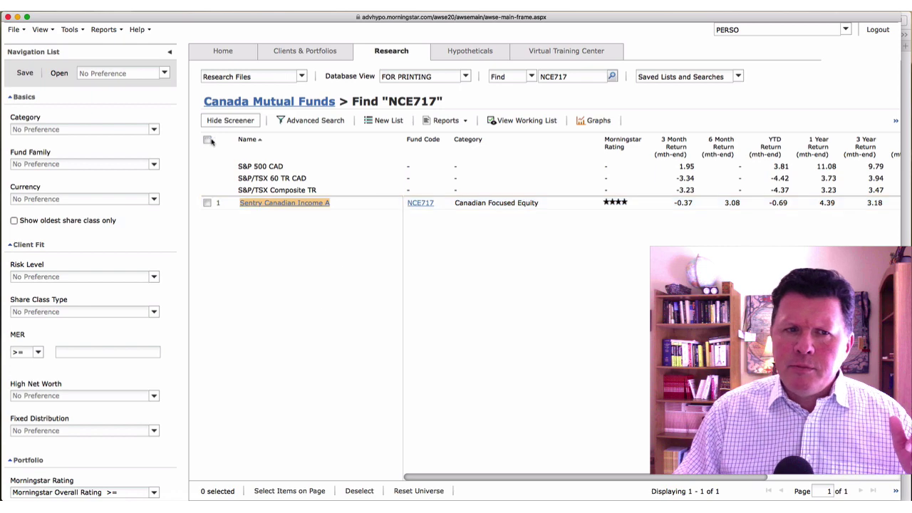
{"action": "left_click", "coordinate": [506, 122]}
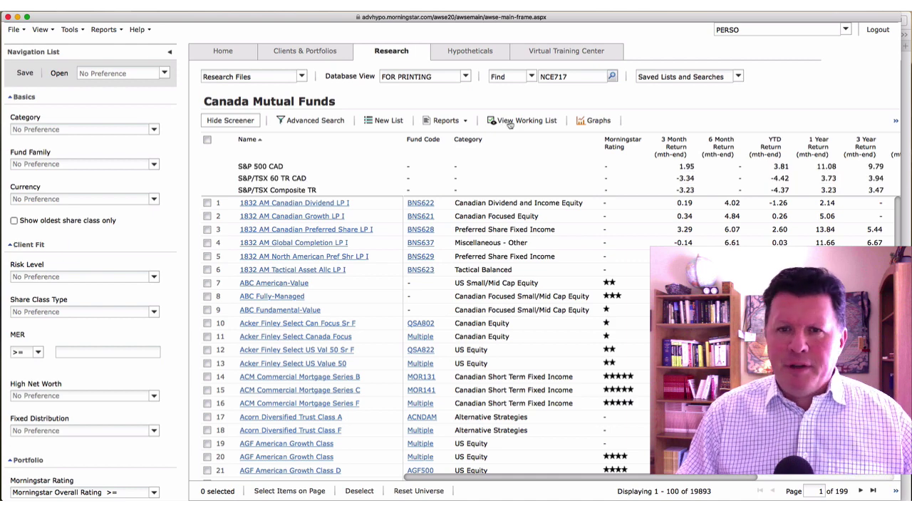
- Rerun the NCE717 search and add Sentry Canadian Income A to the working list
{"action": "left_click", "coordinate": [612, 76]}
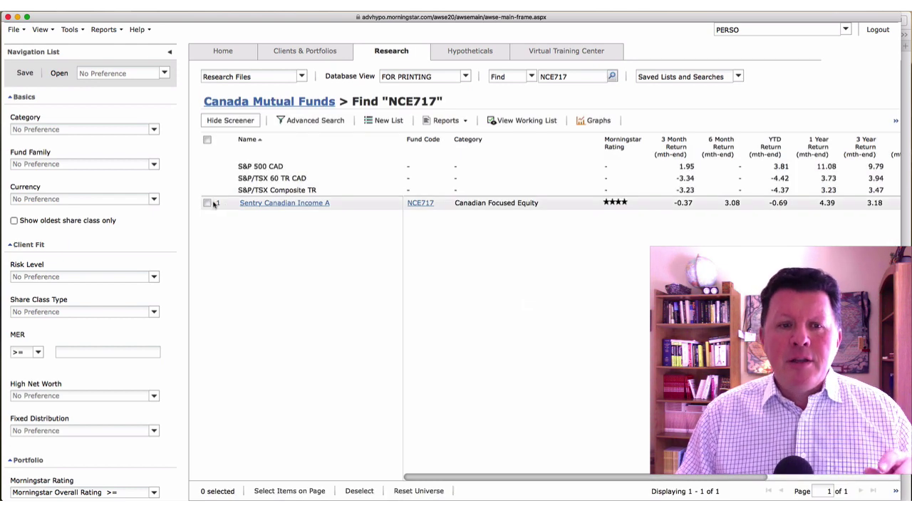
{"action": "left_click", "coordinate": [208, 204]}
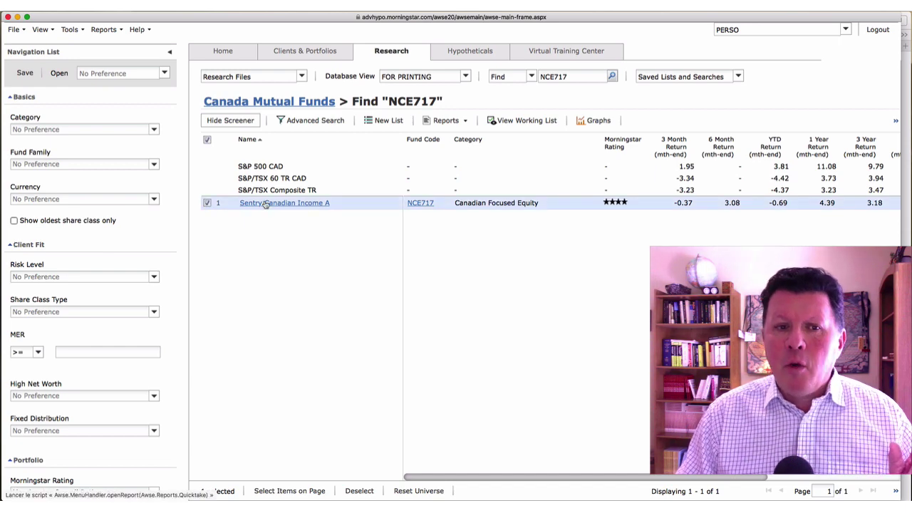
{"action": "right_click", "coordinate": [265, 204]}
{"action": "left_click", "coordinate": [292, 266]}
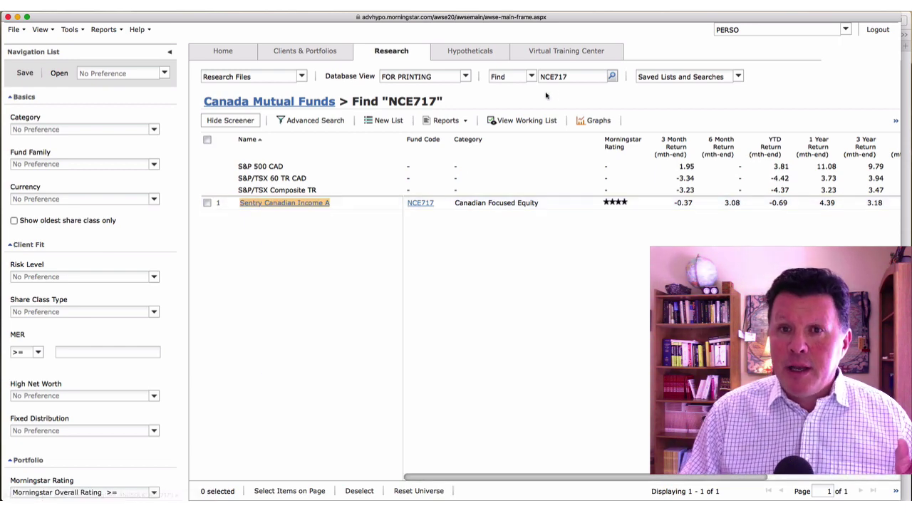
- Search for the fund code agf9412 and add AGF Fixed Income Plus to the working list
{"action": "left_click_drag", "start_coordinate": [575, 76], "coordinate": [523, 80]}
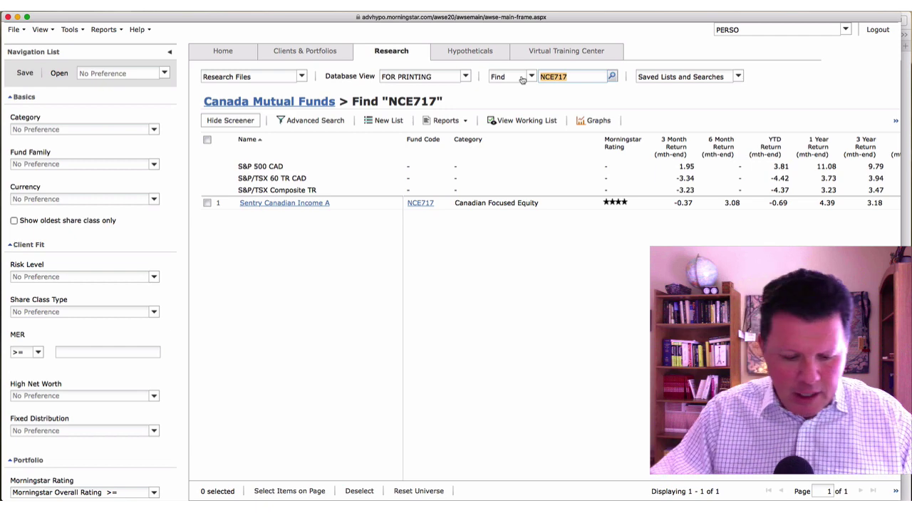
{"action": "type", "text": "agf"}
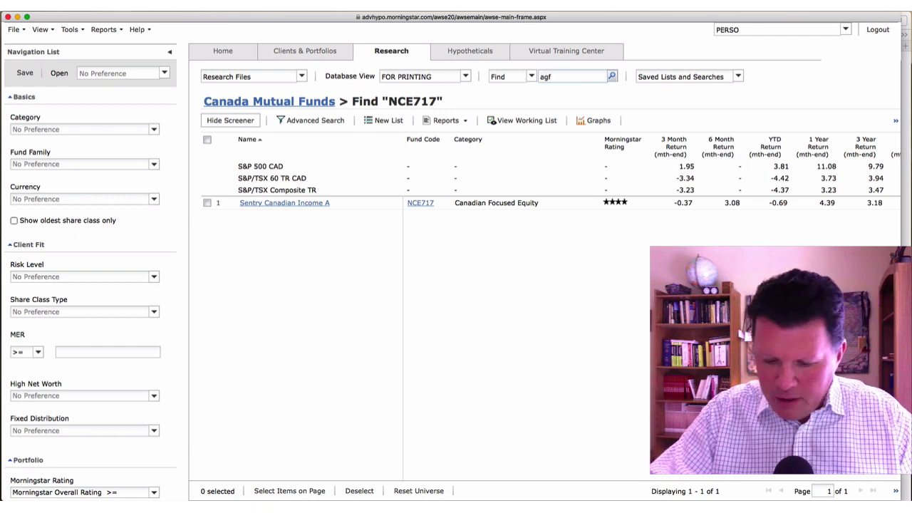
{"action": "type", "text": "9412"}
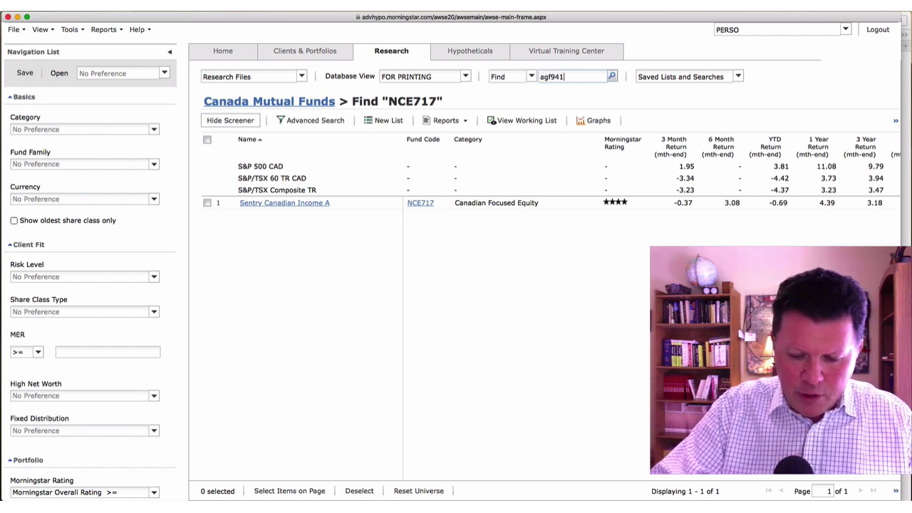
{"action": "key", "text": "Return"}
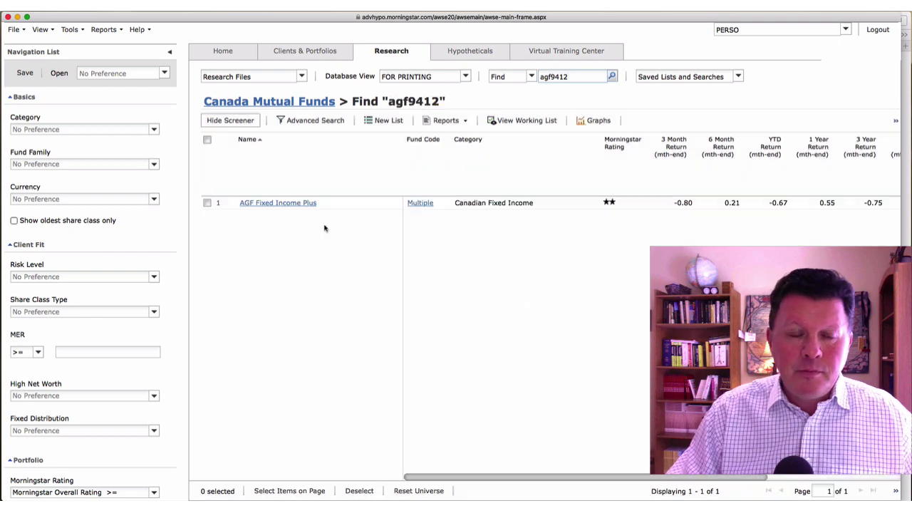
{"action": "right_click", "coordinate": [282, 207]}
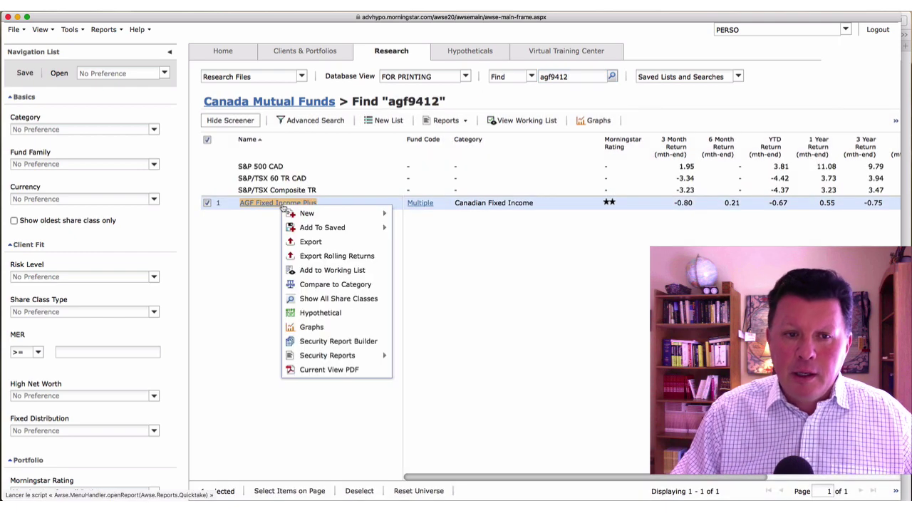
{"action": "left_click", "coordinate": [314, 271]}
- Search for the fund code cig6116 and add CI Signature Income & Growth to the working list
{"action": "left_click_drag", "start_coordinate": [579, 76], "coordinate": [533, 79]}
{"action": "type", "text": "ci"}
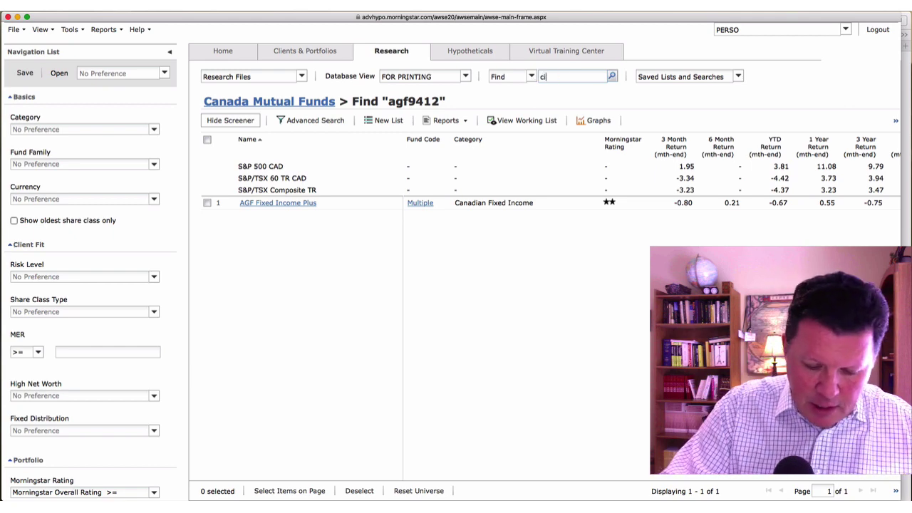
{"action": "type", "text": "g6116"}
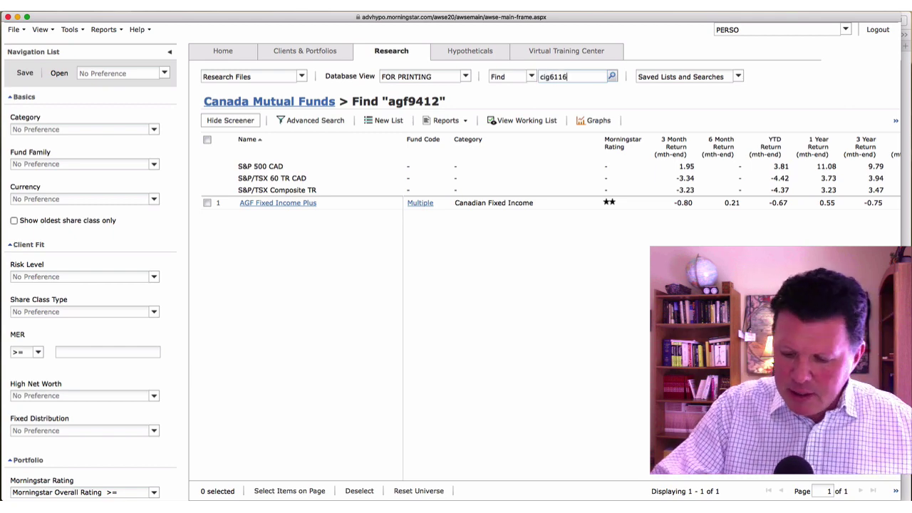
{"action": "key", "text": "Return"}
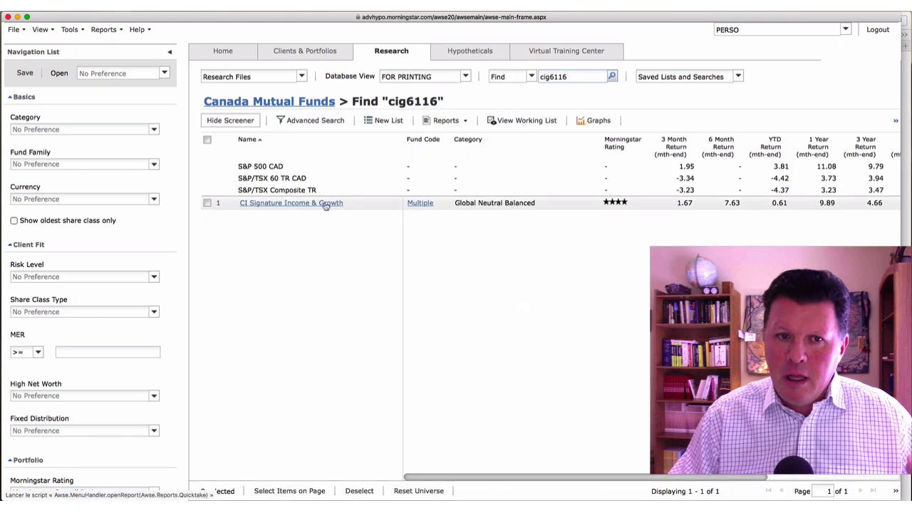
{"action": "right_click", "coordinate": [325, 205]}
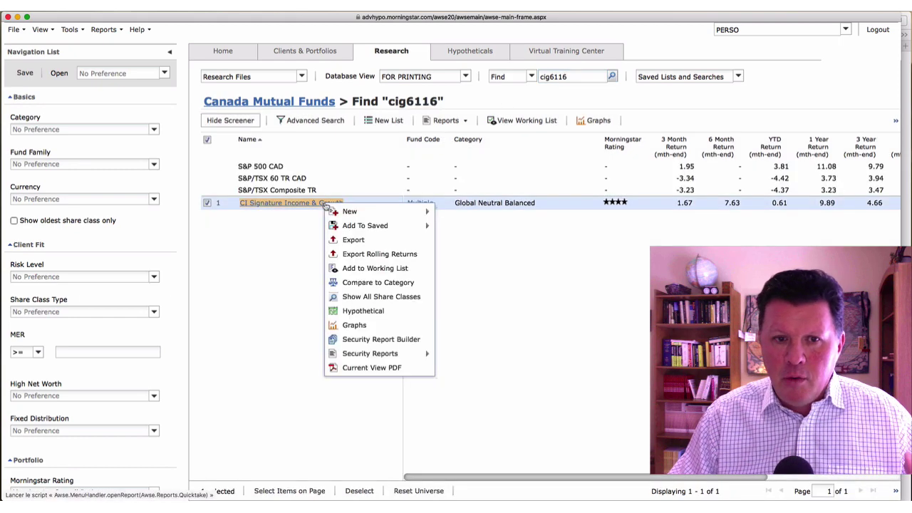
{"action": "left_click", "coordinate": [364, 274]}
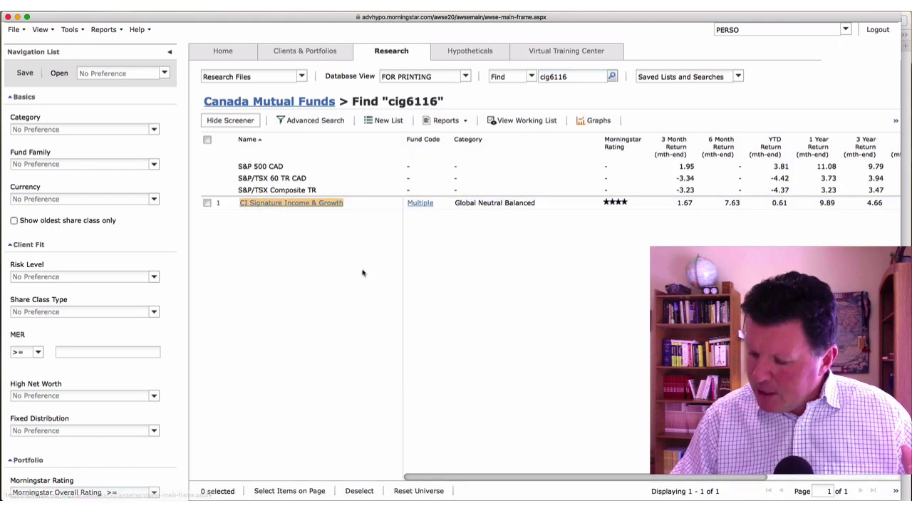
- Search for the fund code dyn7034 and add Dynamic Blue Chip Balanced A to the working list
{"action": "left_click_drag", "start_coordinate": [573, 76], "coordinate": [529, 76]}
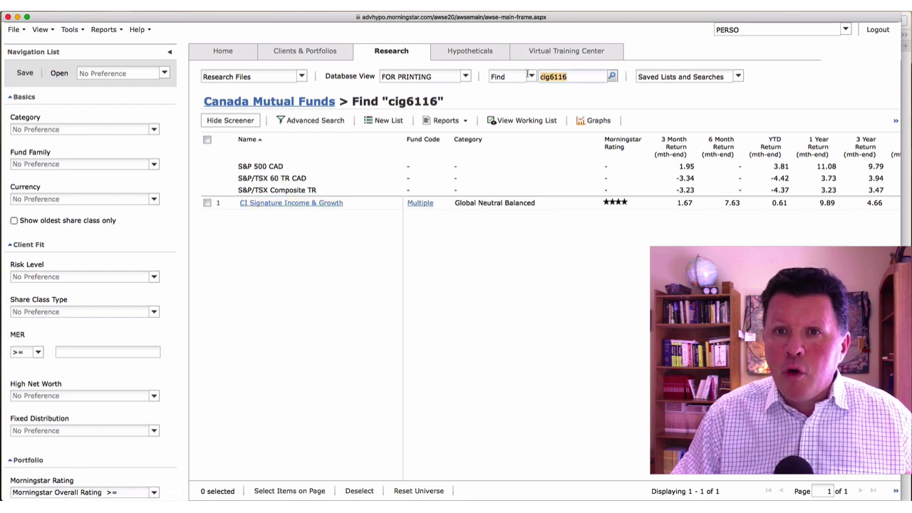
{"action": "type", "text": "dyn"}
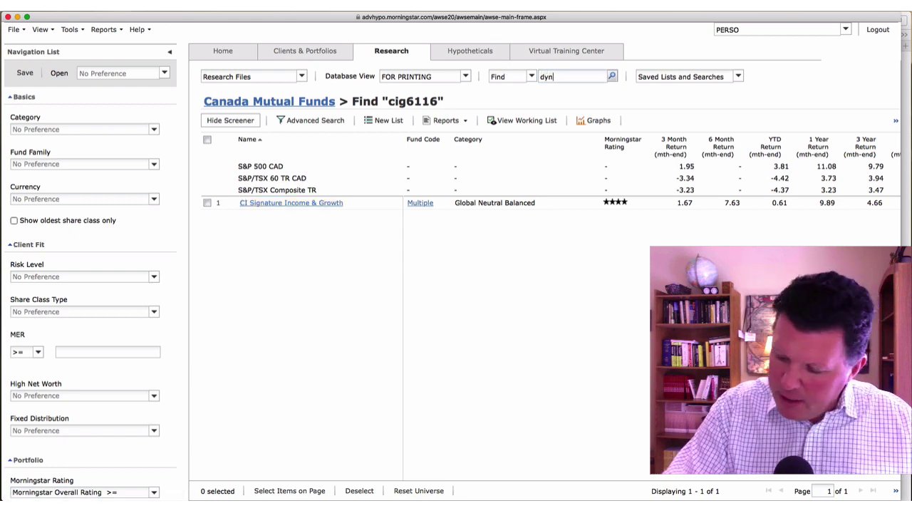
{"action": "type", "text": "7034"}
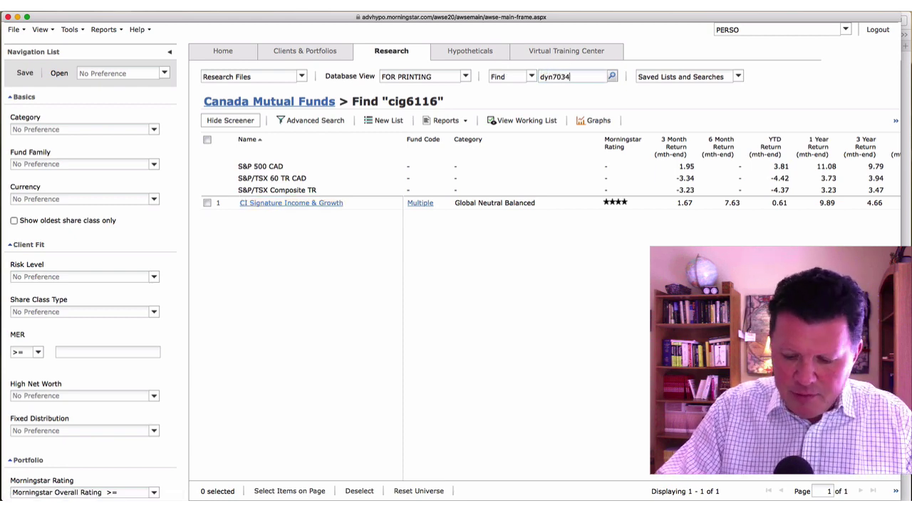
{"action": "key", "text": "Return"}
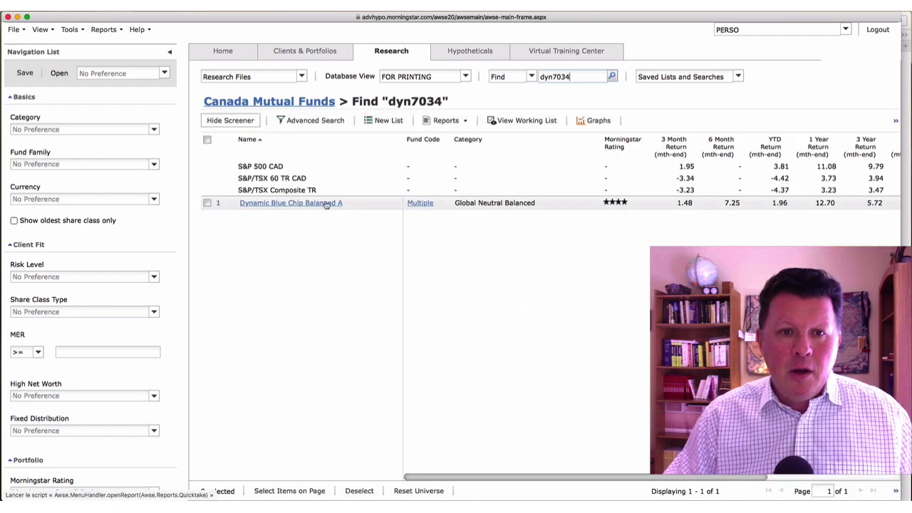
{"action": "right_click", "coordinate": [326, 203]}
{"action": "left_click", "coordinate": [358, 268]}
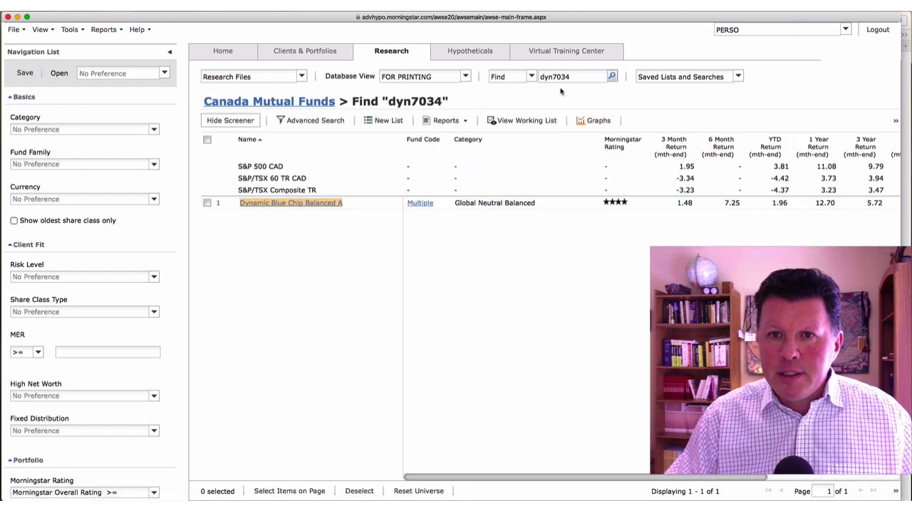
- Search for the fund code fid831 and add Fidelity Canadian Large Cap Sr A to the working list
{"action": "left_click_drag", "start_coordinate": [577, 77], "coordinate": [531, 75]}
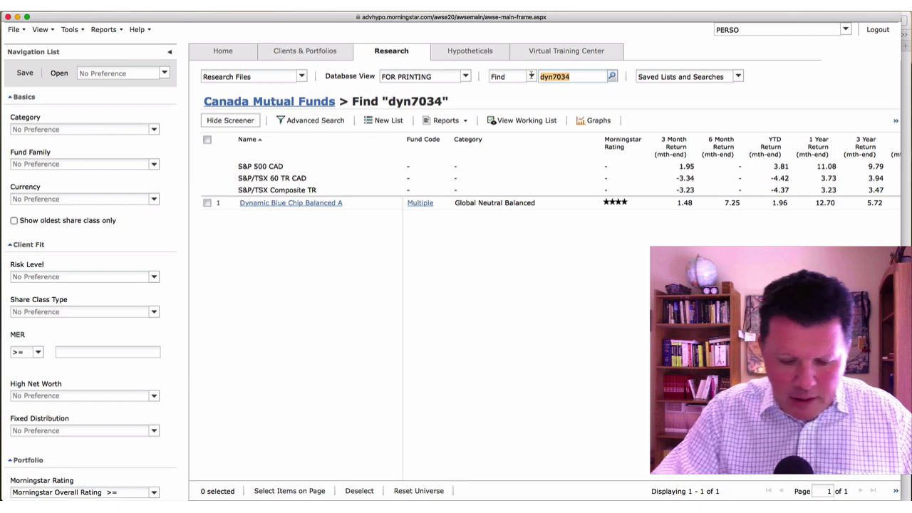
{"action": "type", "text": "fu"}
{"action": "key", "text": "BackSpace"}
{"action": "type", "text": "i"}
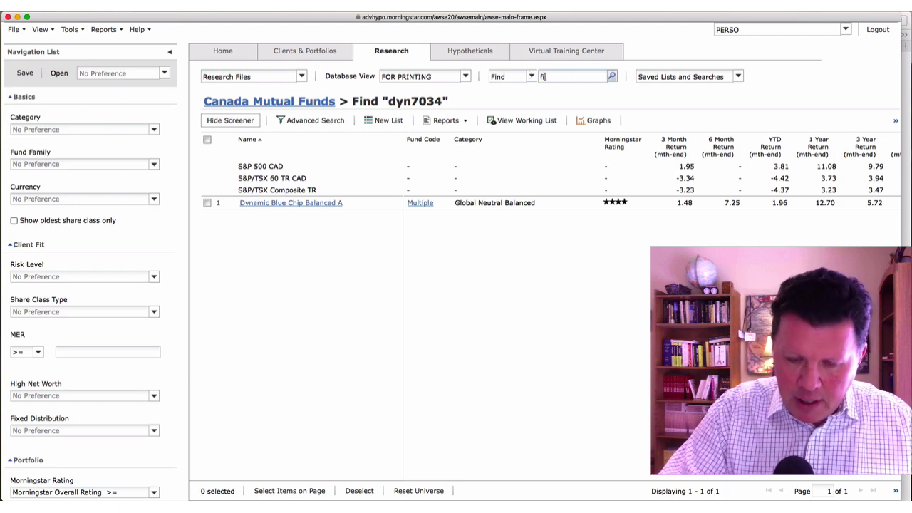
{"action": "type", "text": "d"}
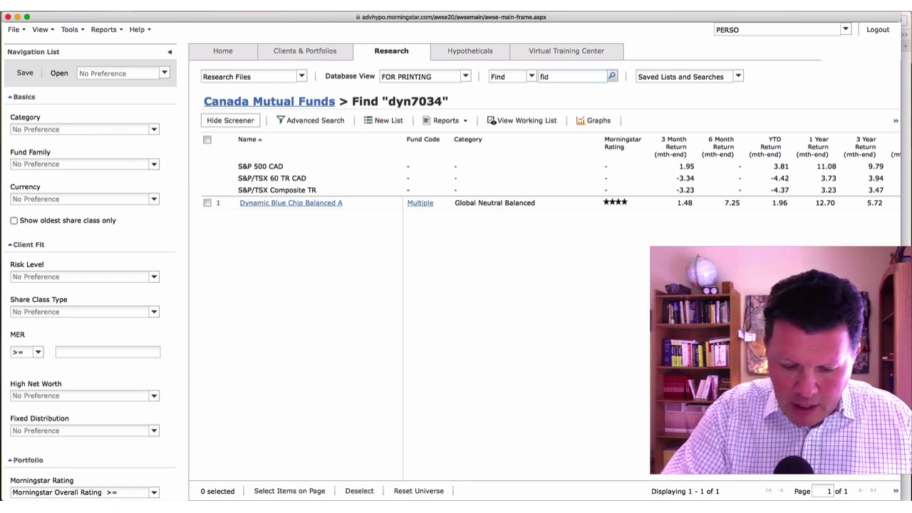
{"action": "type", "text": "831"}
{"action": "key", "text": "Return"}
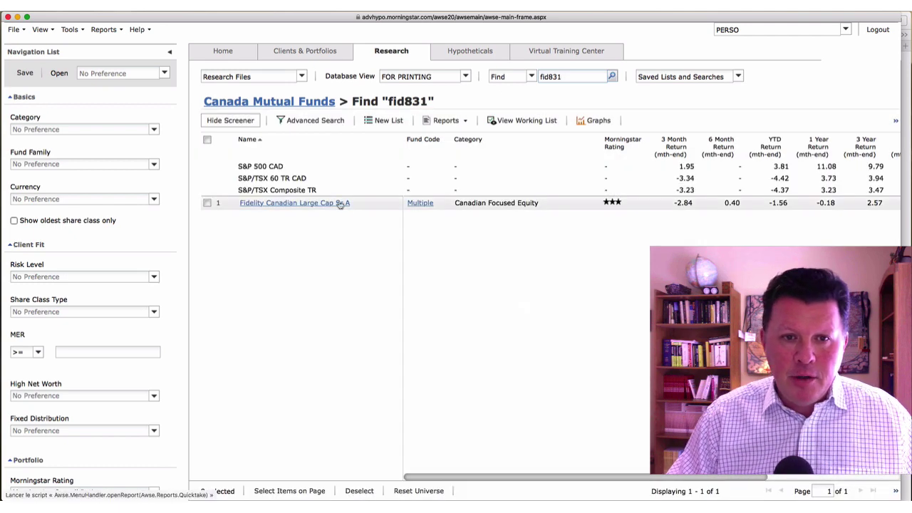
{"action": "left_click", "coordinate": [341, 204]}
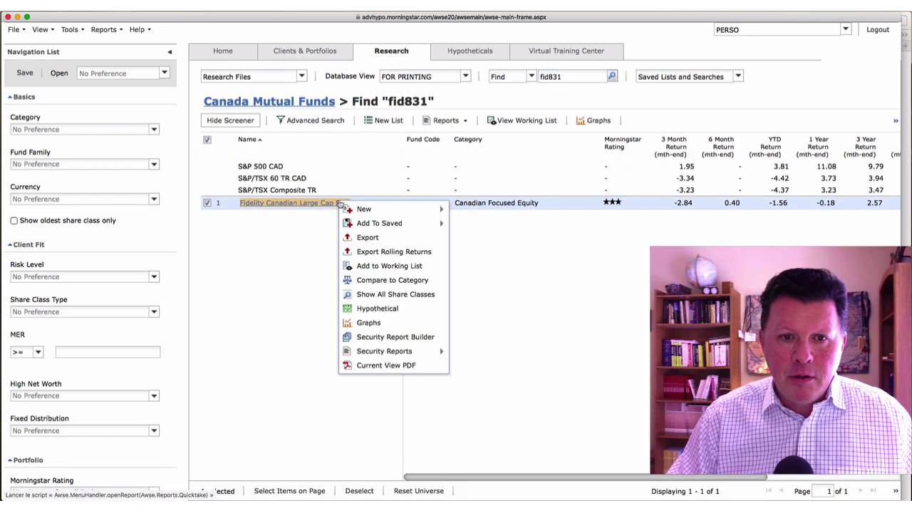
{"action": "left_click", "coordinate": [372, 265]}
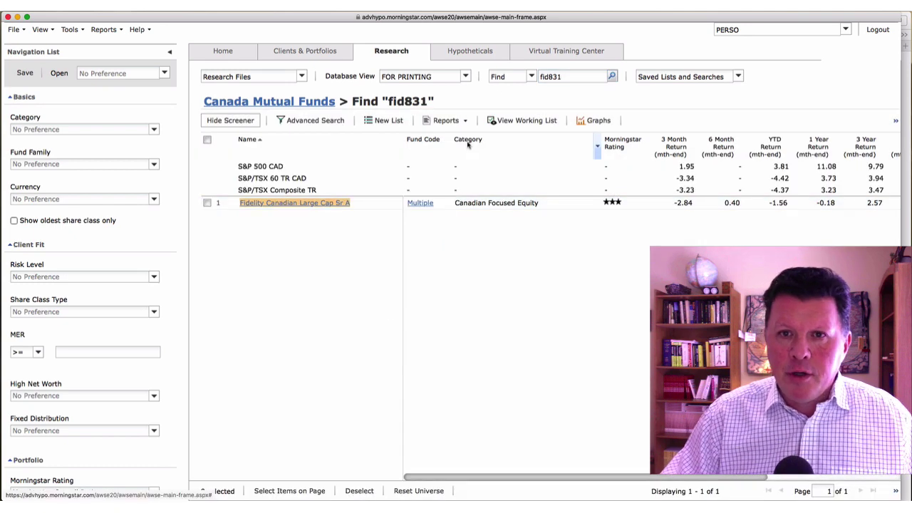
- Search for the fund code mfc302 and add Mackenzie Canadian Bond A to the working list
{"action": "double_click", "coordinate": [561, 78]}
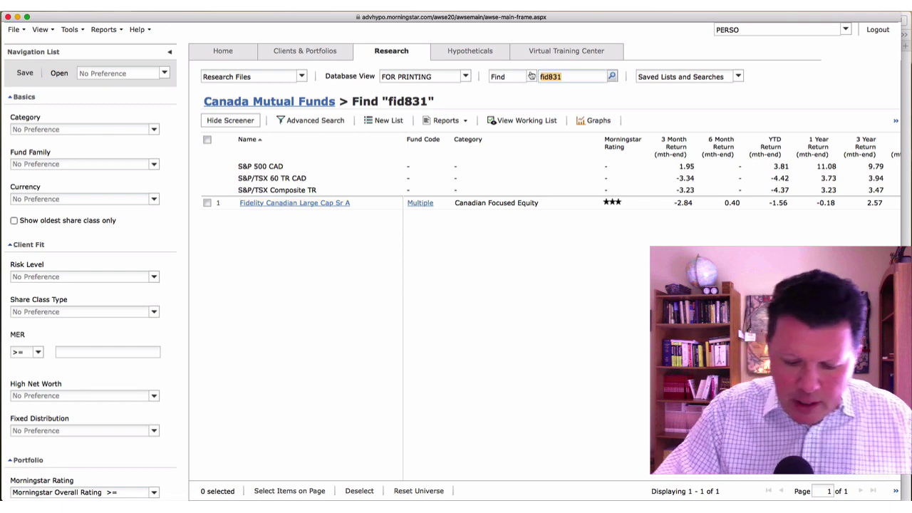
{"action": "type", "text": "mfc302"}
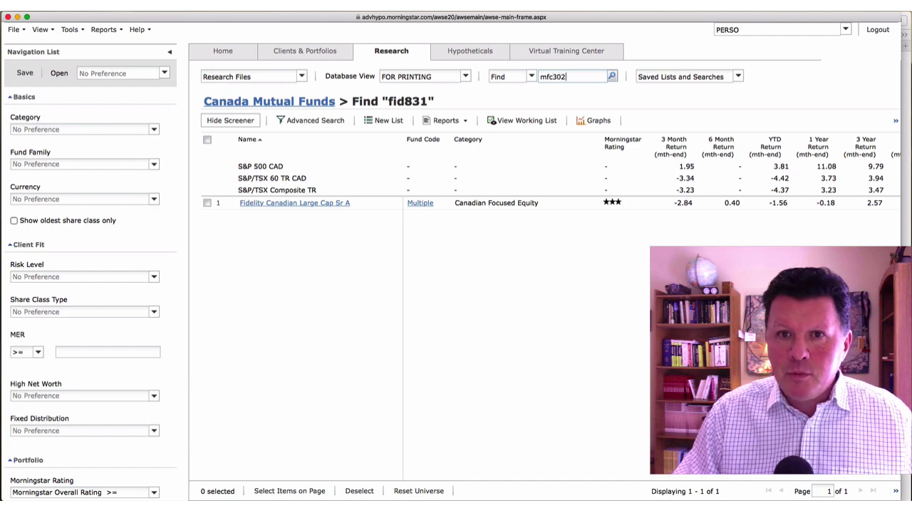
{"action": "left_click", "coordinate": [612, 77]}
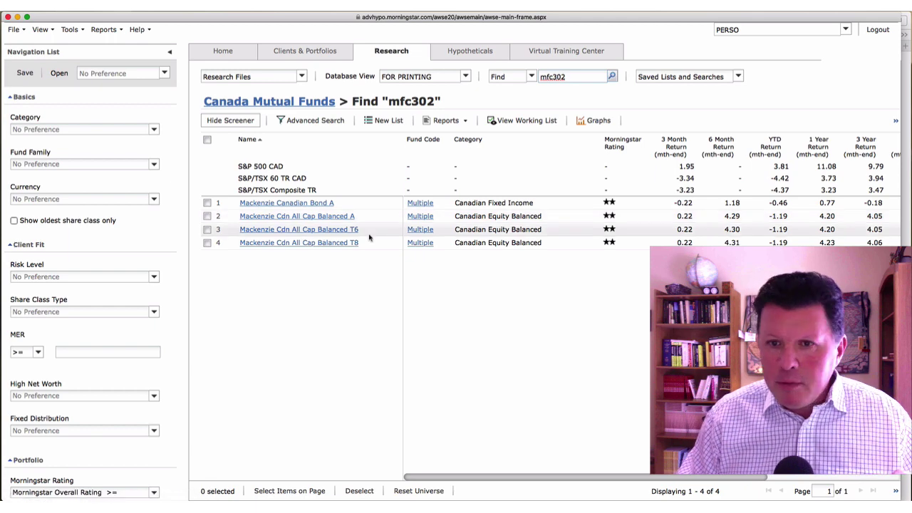
{"action": "right_click", "coordinate": [258, 204]}
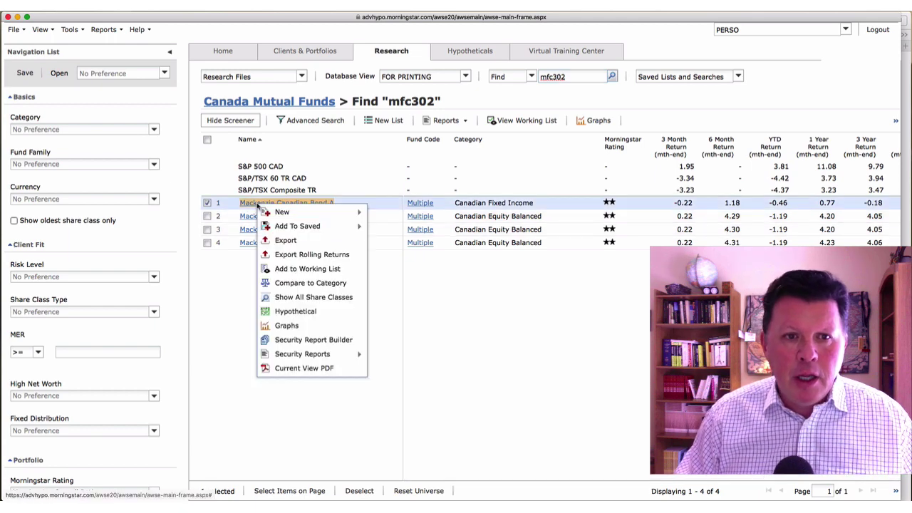
{"action": "left_click", "coordinate": [295, 270]}
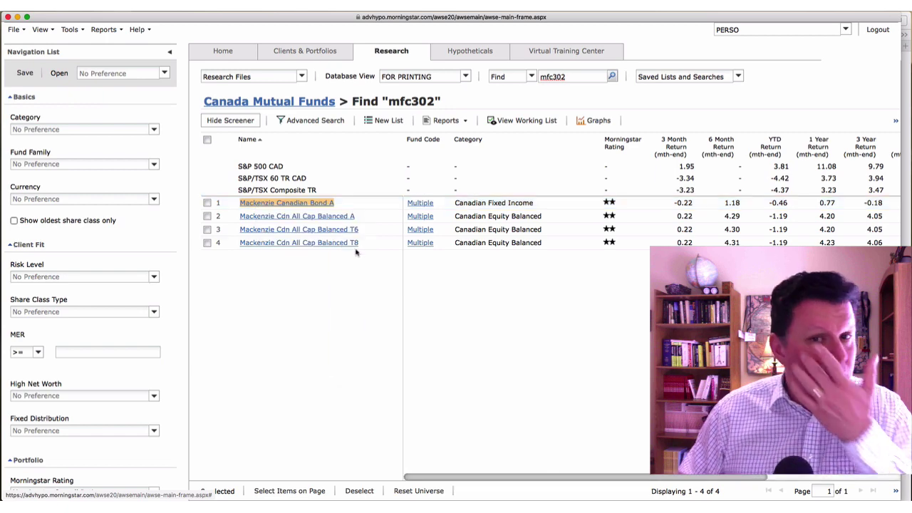
- View the working list and create a new list from all of its funds
{"action": "left_click", "coordinate": [527, 121]}
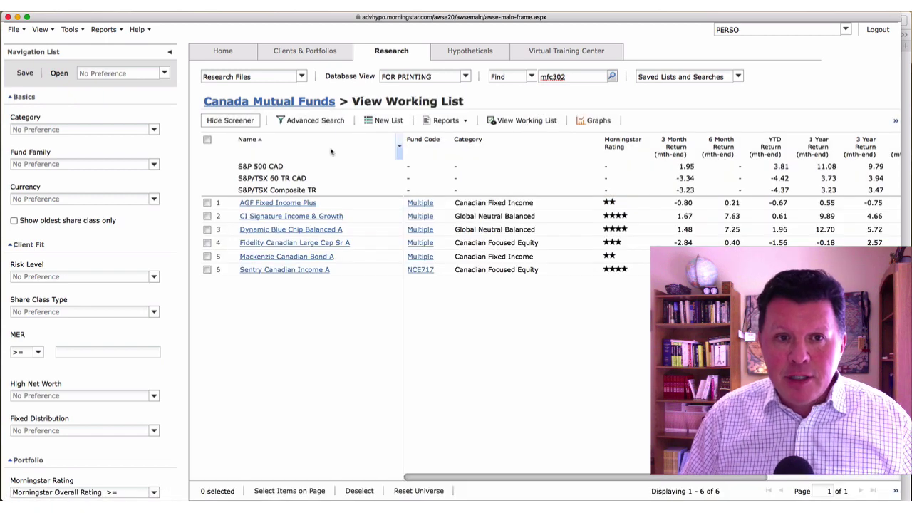
{"action": "left_click", "coordinate": [206, 140]}
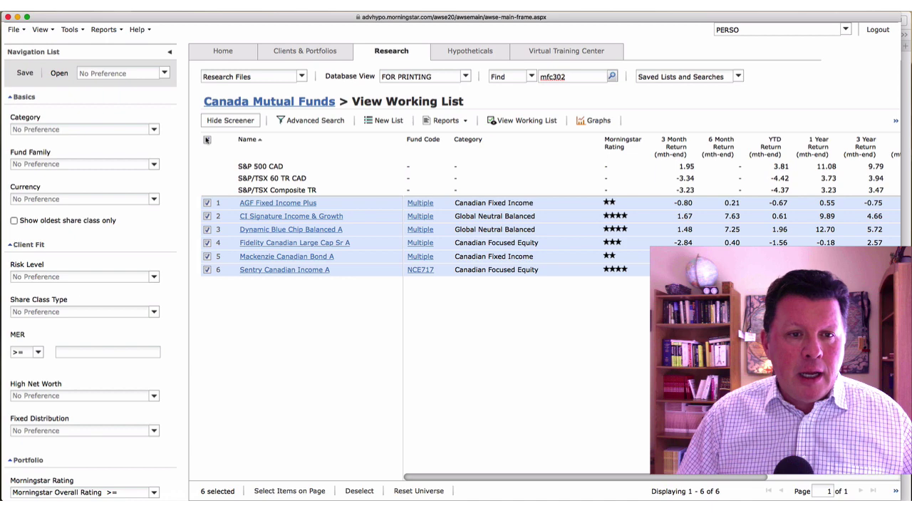
{"action": "left_click", "coordinate": [378, 122]}
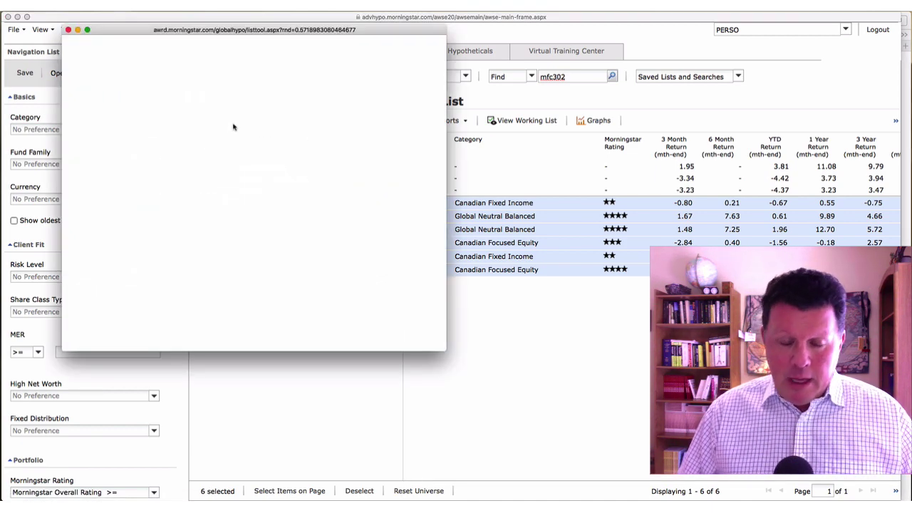
{"action": "left_click_drag", "start_coordinate": [446, 289], "coordinate": [741, 285]}
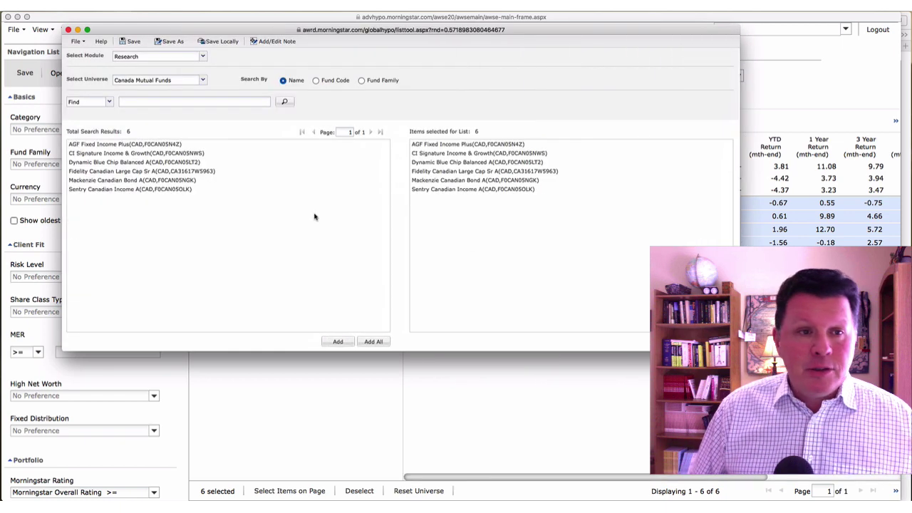
- Save the new list under the name EXAMPLE WORKSTATION and close the list window
{"action": "left_click", "coordinate": [129, 41]}
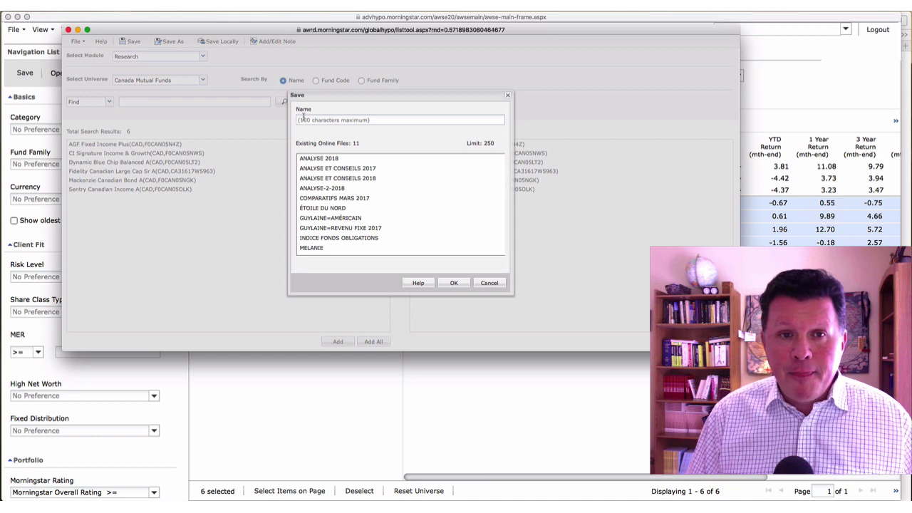
{"action": "left_click", "coordinate": [304, 118]}
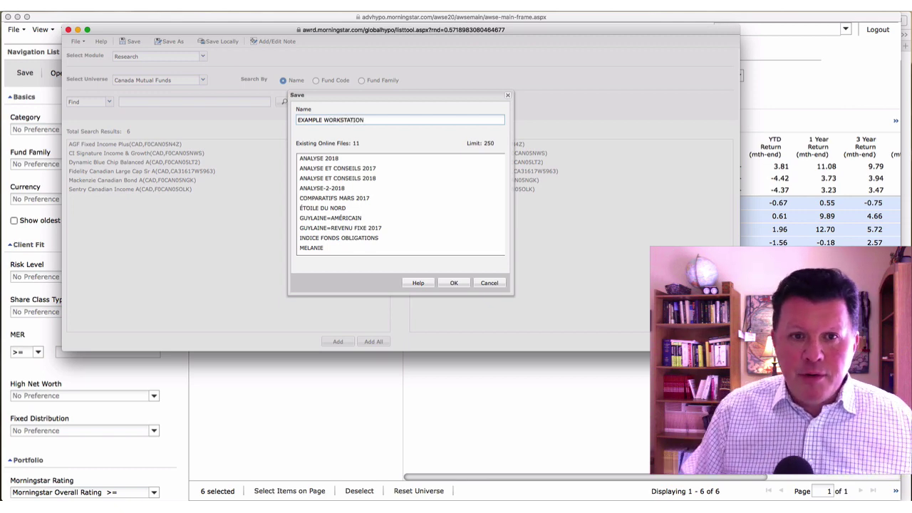
{"action": "left_click", "coordinate": [458, 283]}
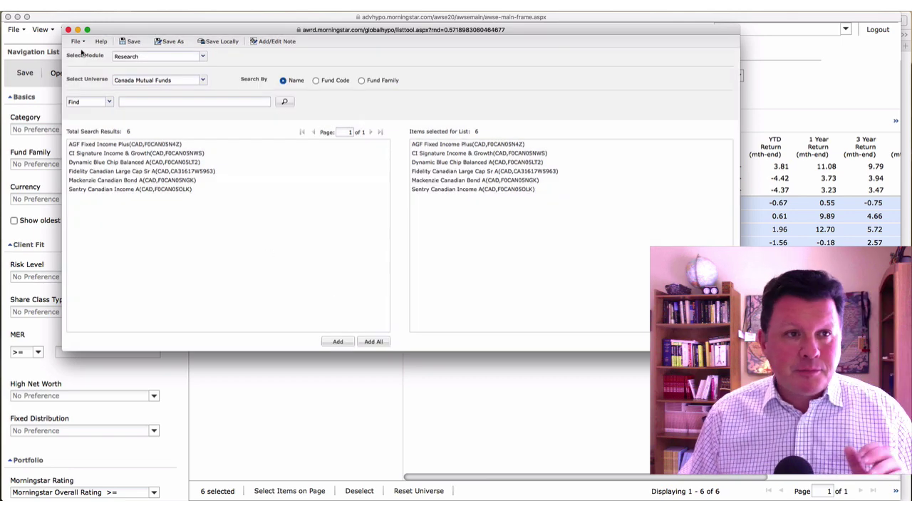
{"action": "left_click", "coordinate": [68, 30]}
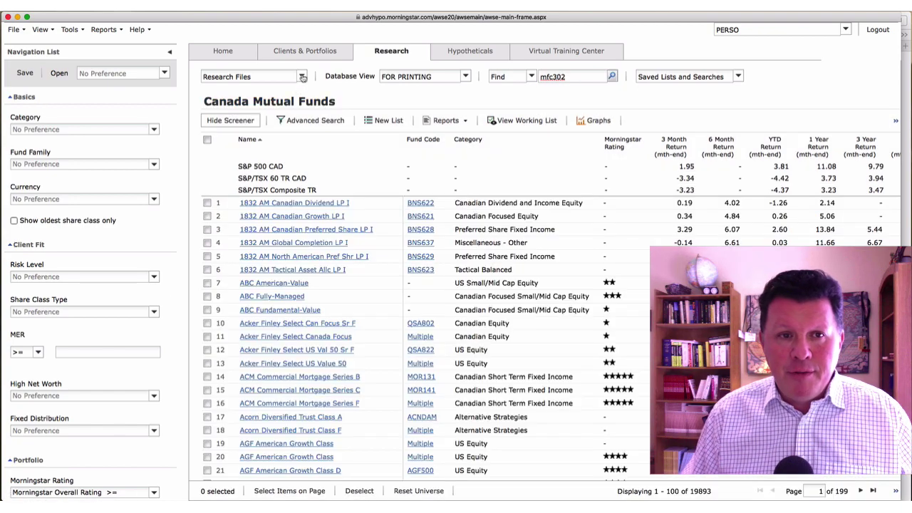
- Open the saved EXAMPLE WORKSTATION list from the Research Lists to check its funds
{"action": "left_click", "coordinate": [303, 77]}
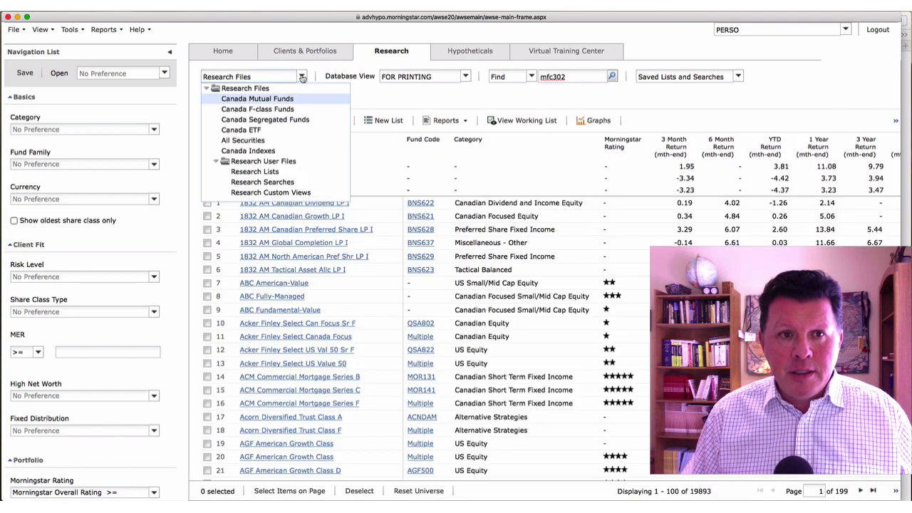
{"action": "left_click", "coordinate": [255, 172]}
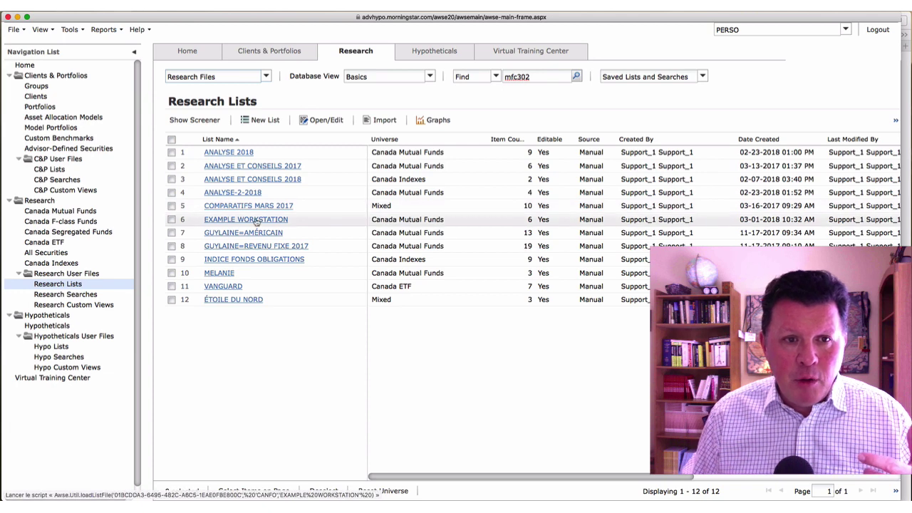
{"action": "left_click", "coordinate": [247, 221]}
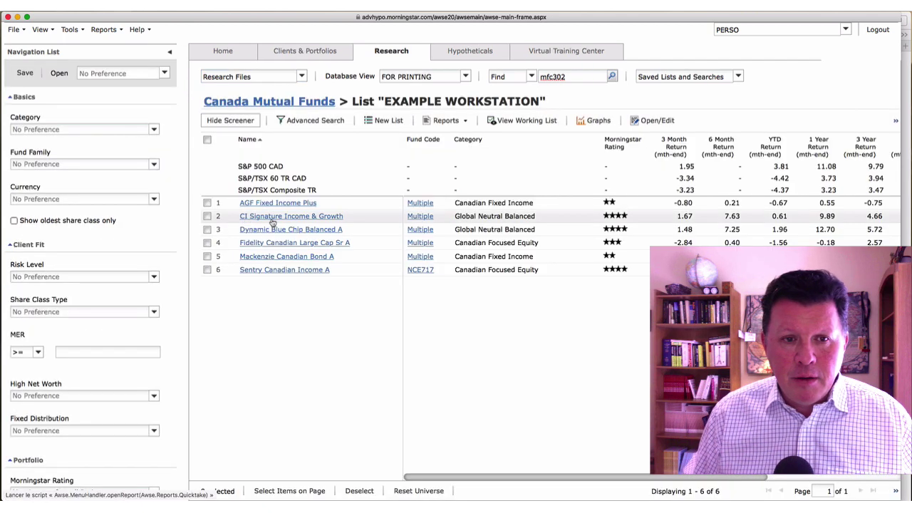
- Return to the full Canada Mutual Funds universe and bring up the saved Research Lists again
{"action": "left_click", "coordinate": [251, 102]}
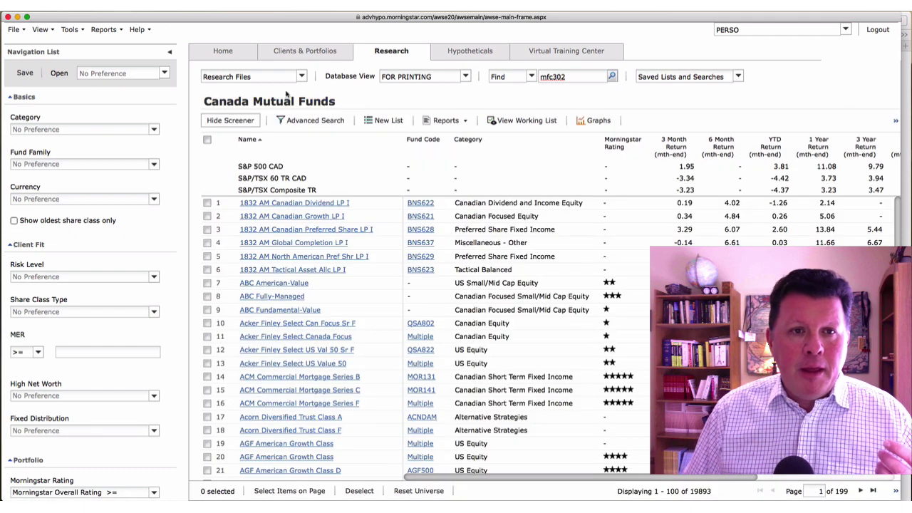
{"action": "left_click", "coordinate": [302, 77]}
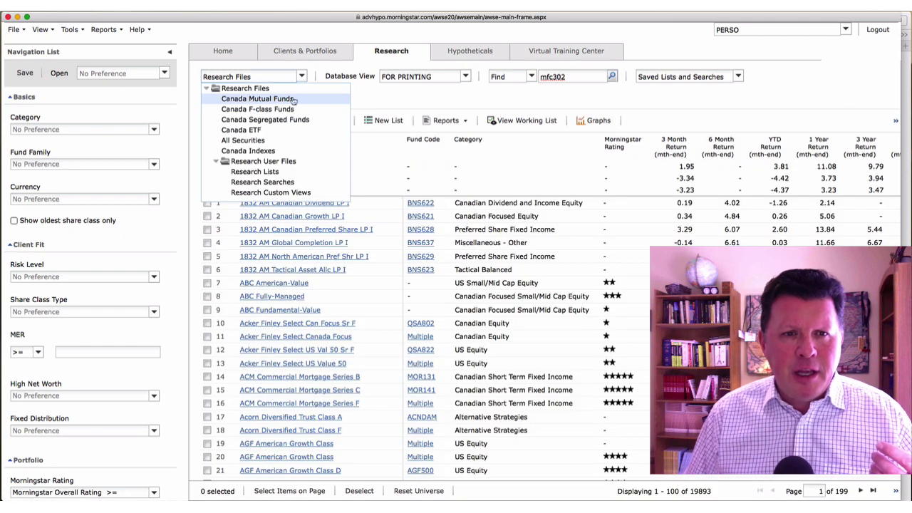
{"action": "left_click", "coordinate": [257, 172]}
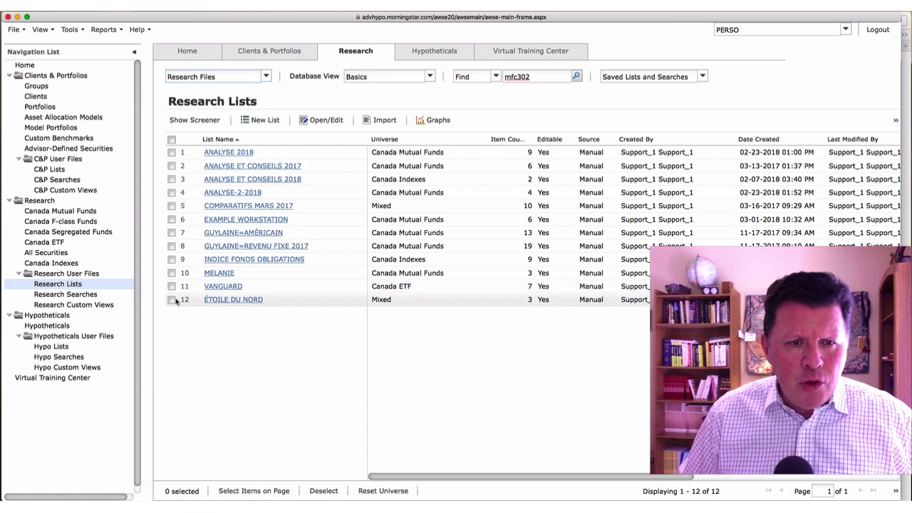
- Delete the research lists ANALYSE 2018, ANALYSE-2-2018, COMPARATIFS MARS 2017 and the two person-named lists for AMÉRICAIN and REVENU FIXE 2017
{"action": "left_click", "coordinate": [171, 153]}
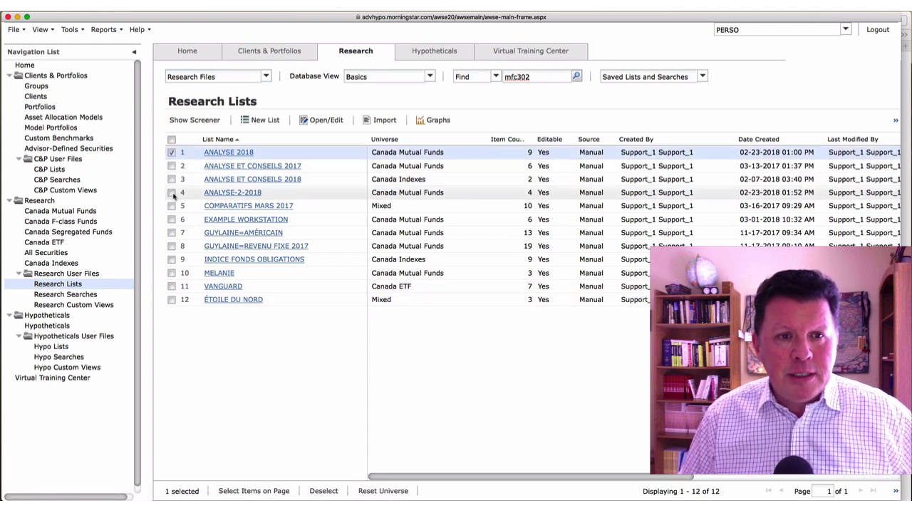
{"action": "left_click", "coordinate": [172, 193]}
{"action": "left_click", "coordinate": [172, 206]}
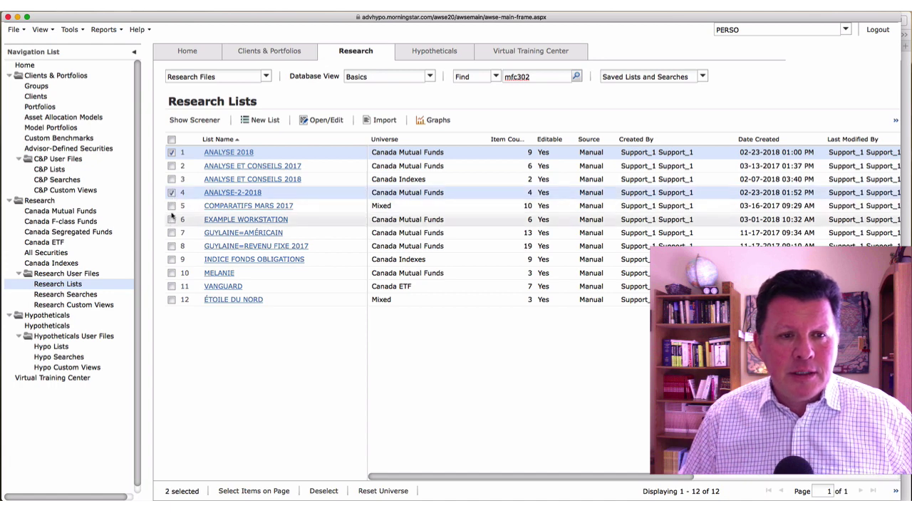
{"action": "left_click", "coordinate": [172, 233]}
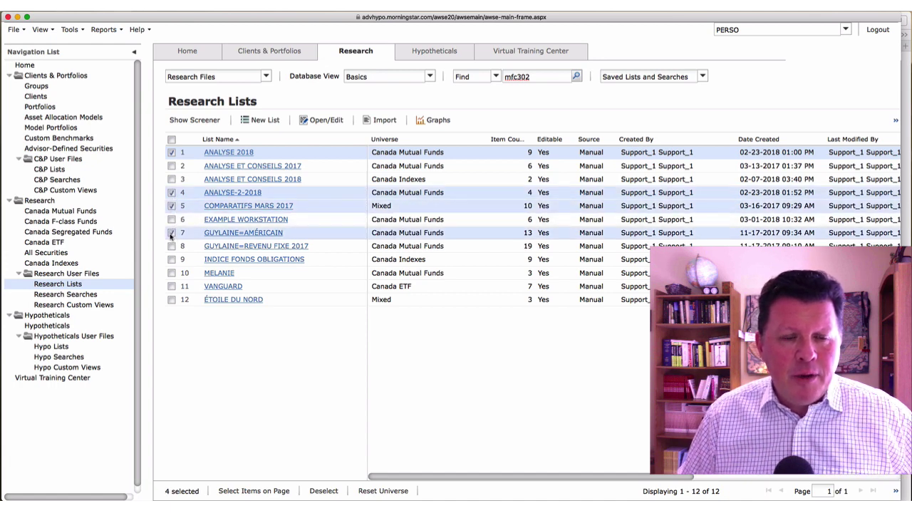
{"action": "left_click", "coordinate": [172, 246]}
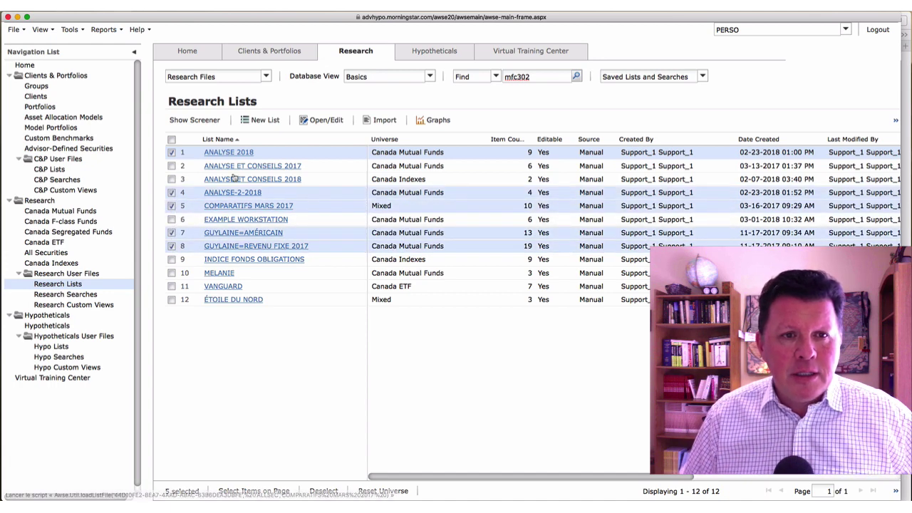
{"action": "right_click", "coordinate": [225, 238]}
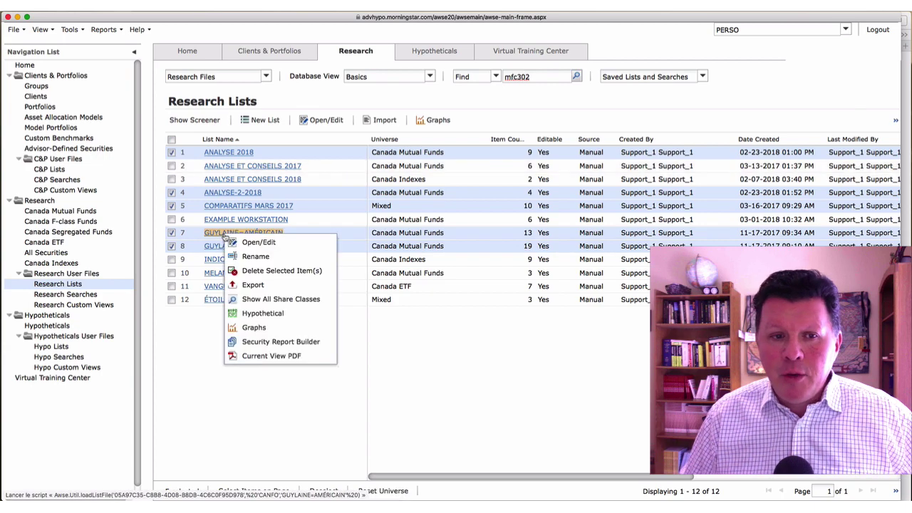
{"action": "left_click", "coordinate": [258, 270]}
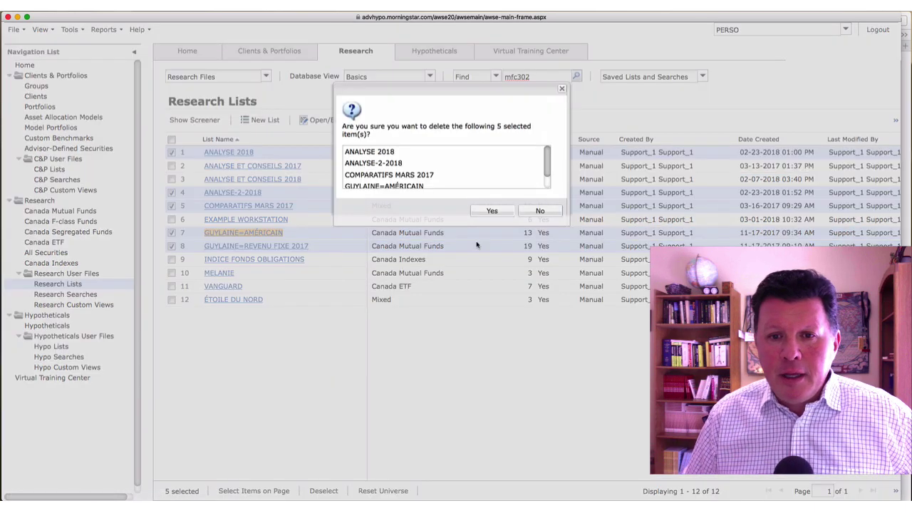
{"action": "left_click", "coordinate": [491, 211]}
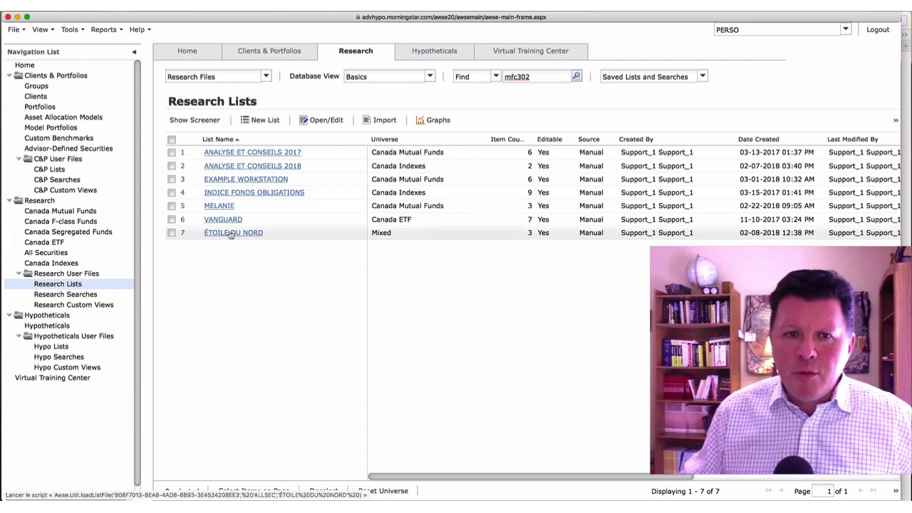
- Switch from the saved research lists back to the Canada Mutual Funds universe
{"action": "left_click", "coordinate": [265, 77]}
{"action": "left_click", "coordinate": [225, 100]}
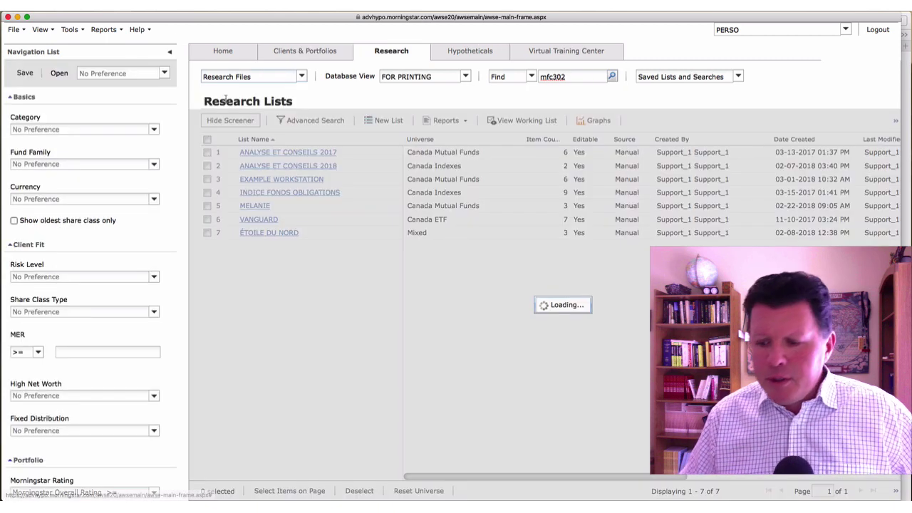